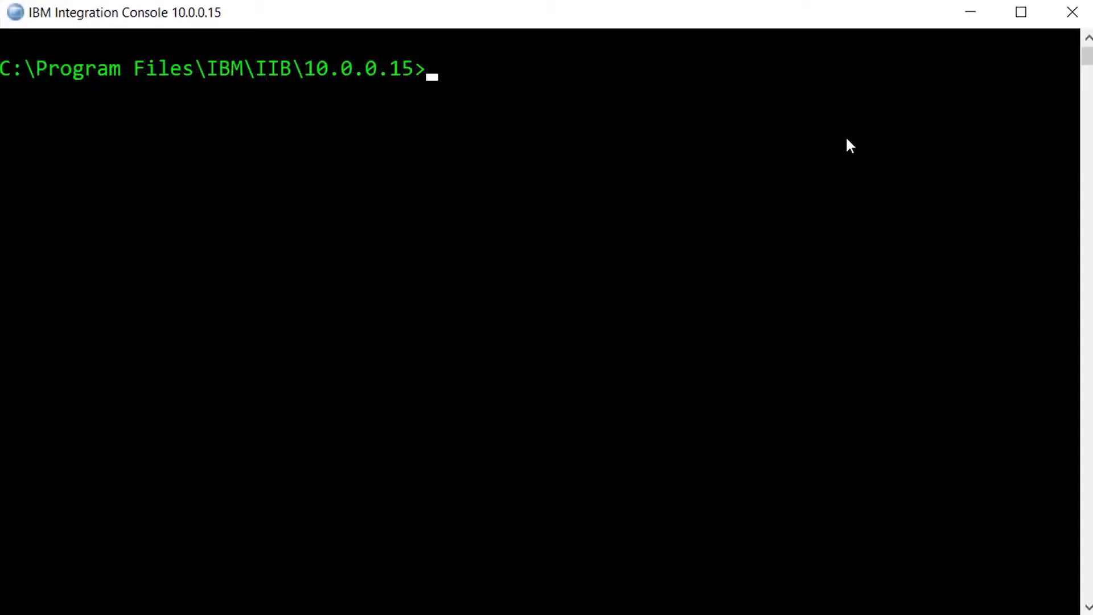
pyautogui.write('mqsiservice ')
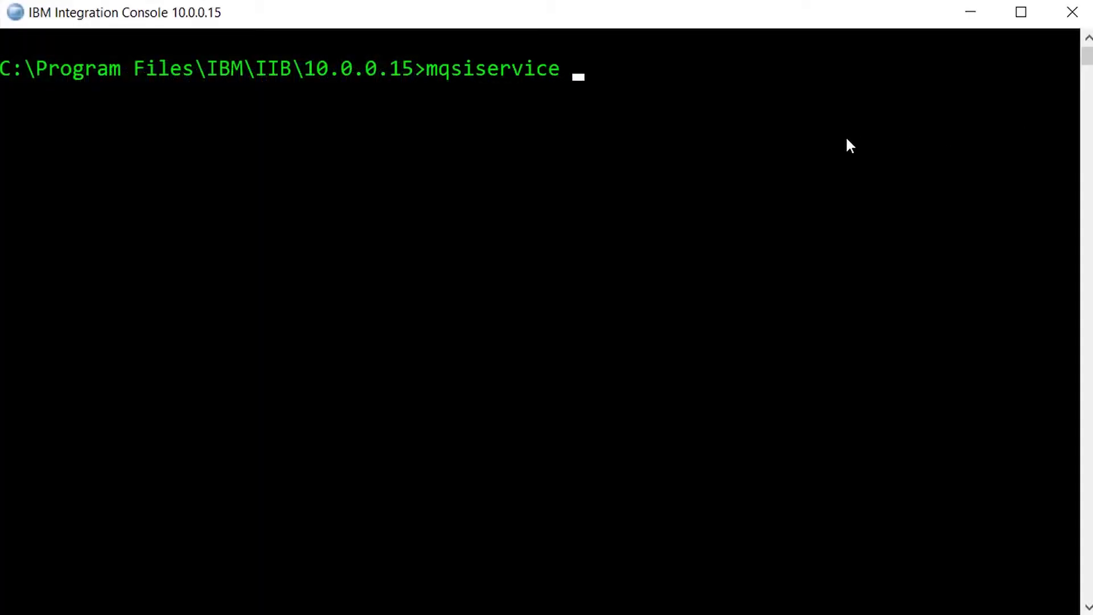
pyautogui.write('-v')
# Confirm product version 100015 and list node MIGRATION_EXAMPLE with running servers server1, server2 and server3.
pyautogui.press('Return')
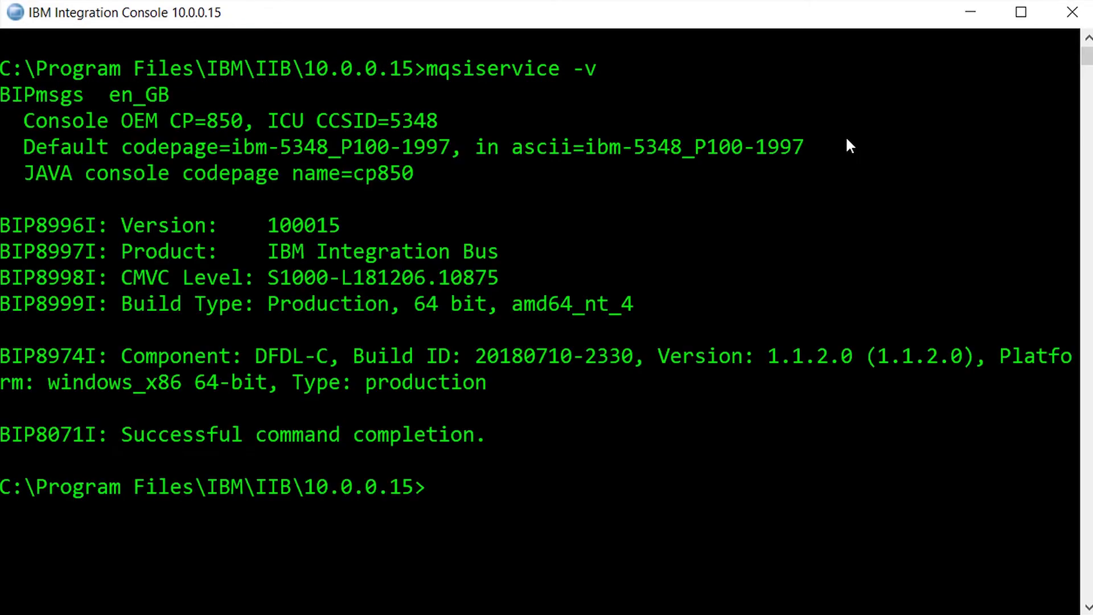
pyautogui.write('cls')
pyautogui.press('Return')
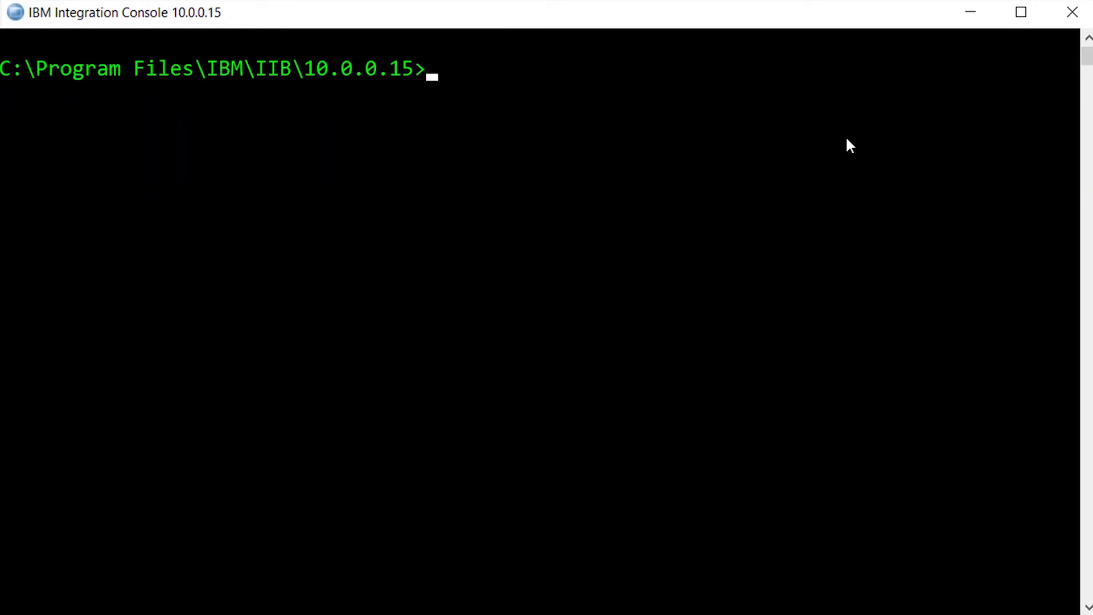
pyautogui.write('mqsilist')
pyautogui.press('Return')
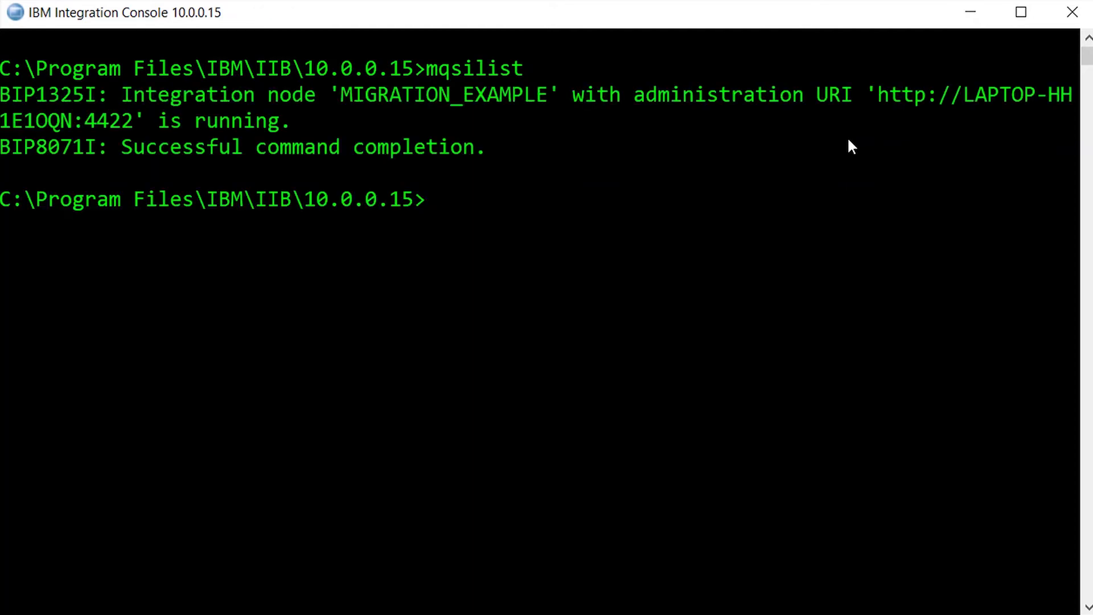
pyautogui.write('mqsilist MIGR')
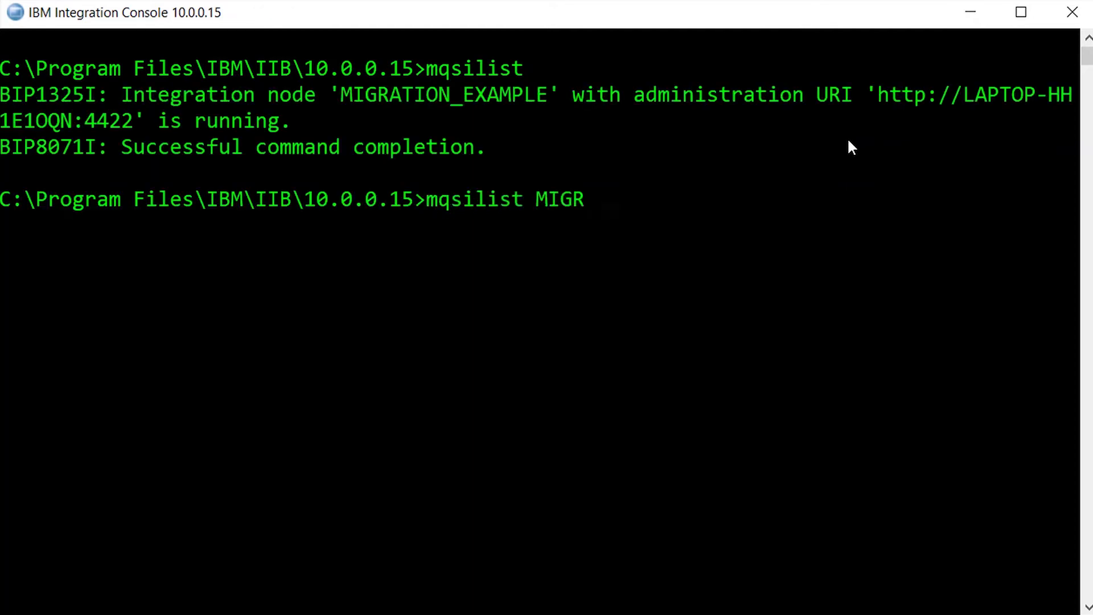
pyautogui.write('ATION_EXAMPLE')
pyautogui.press('Return')
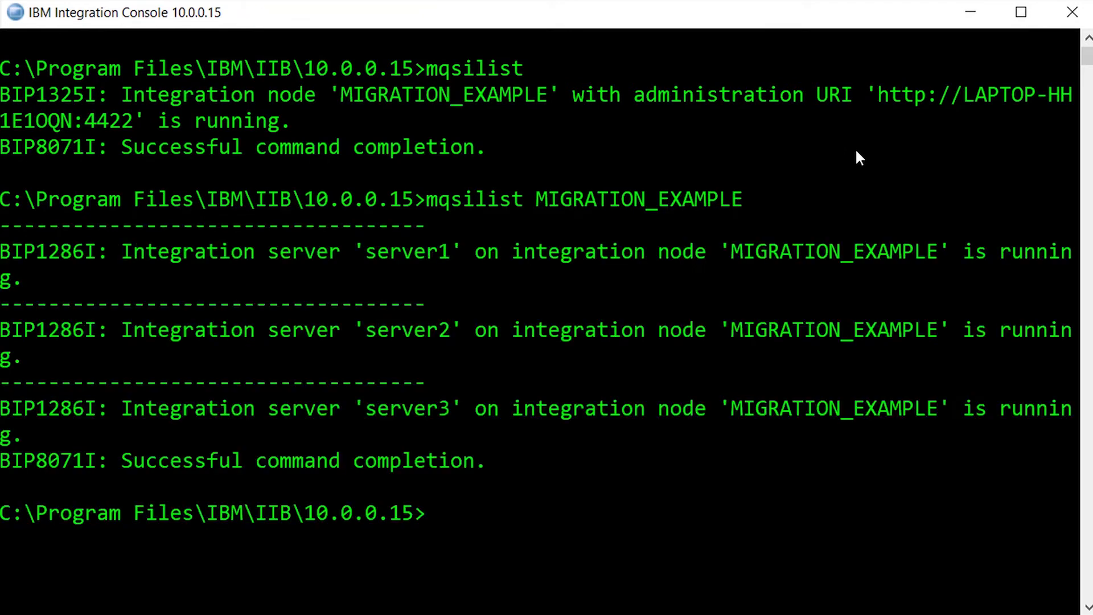
pyautogui.click(976, 18)
# Open the web UI at localhost:4422 and inspect server1's Transformation_Map application and message flow.
pyautogui.click(324, 58)
pyautogui.write('localhost:4422/#broker/0')
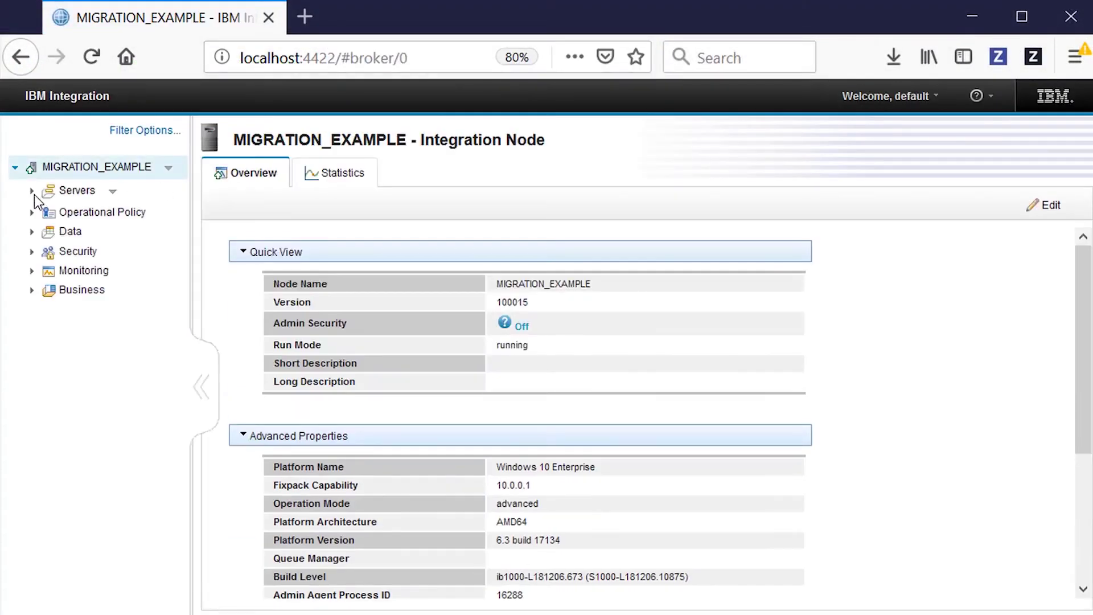
pyautogui.click(32, 191)
pyautogui.click(48, 215)
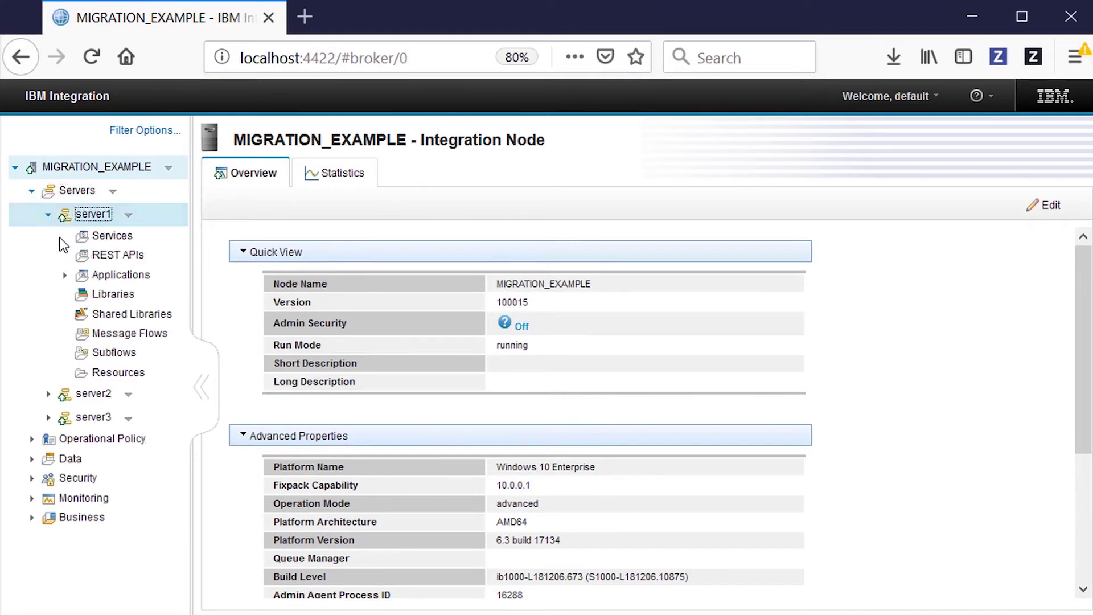
pyautogui.click(67, 272)
pyautogui.click(135, 297)
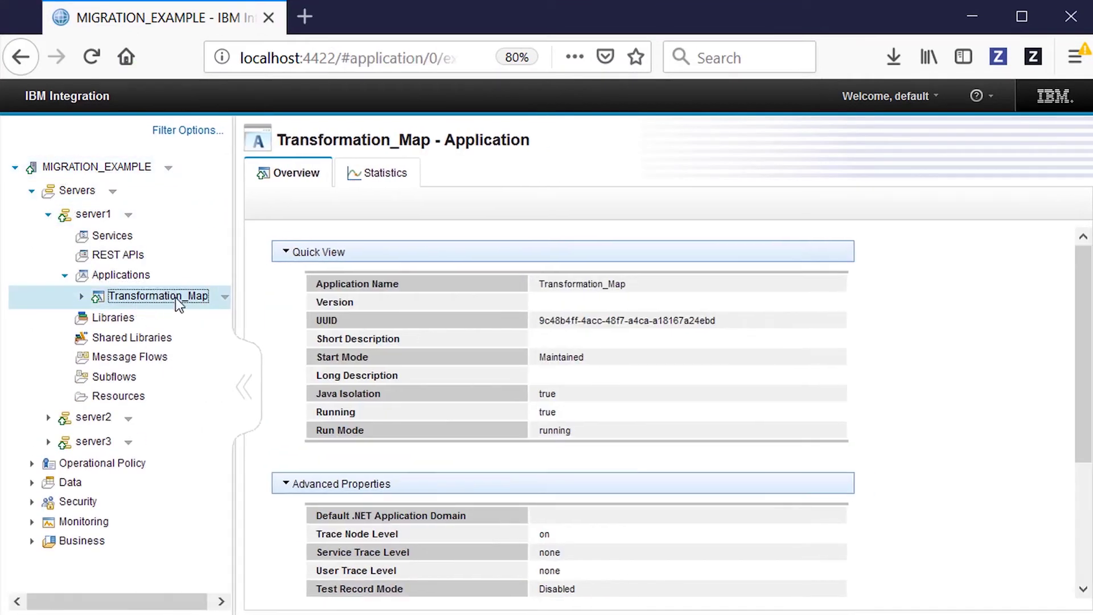
pyautogui.click(81, 297)
pyautogui.click(99, 338)
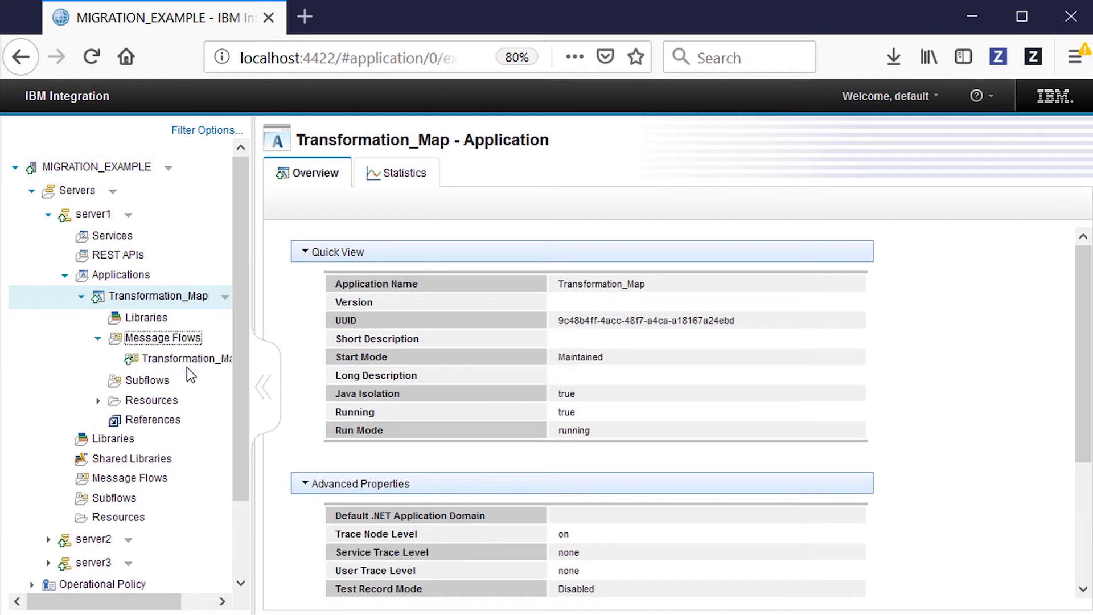
pyautogui.click(189, 358)
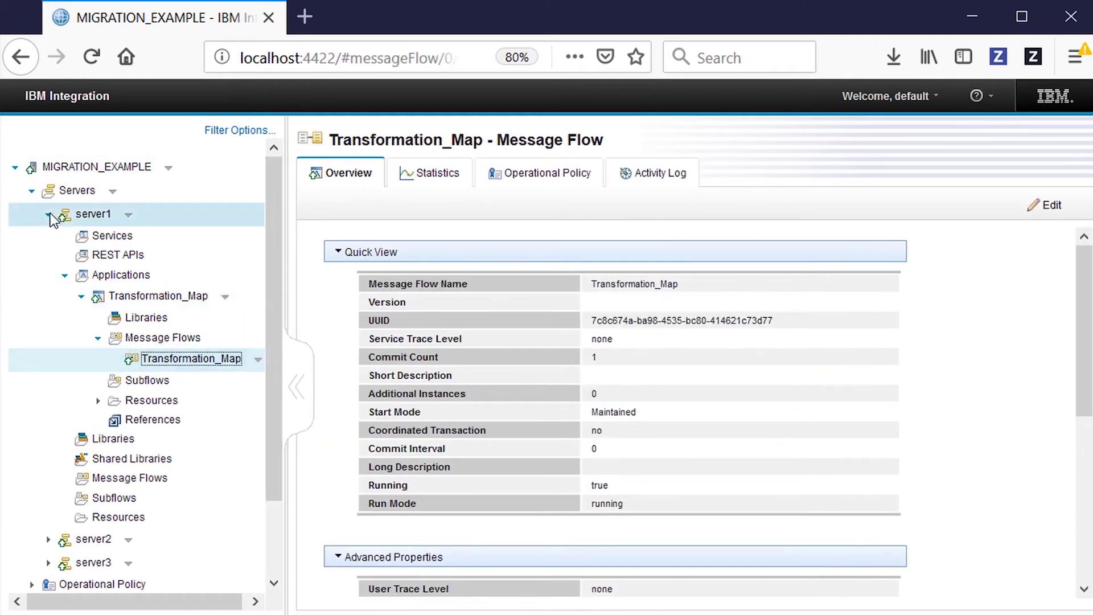
# Review server2's REST APIs and shared libraries, then server3's TemperatureConverter service.
pyautogui.click(48, 214)
pyautogui.click(48, 239)
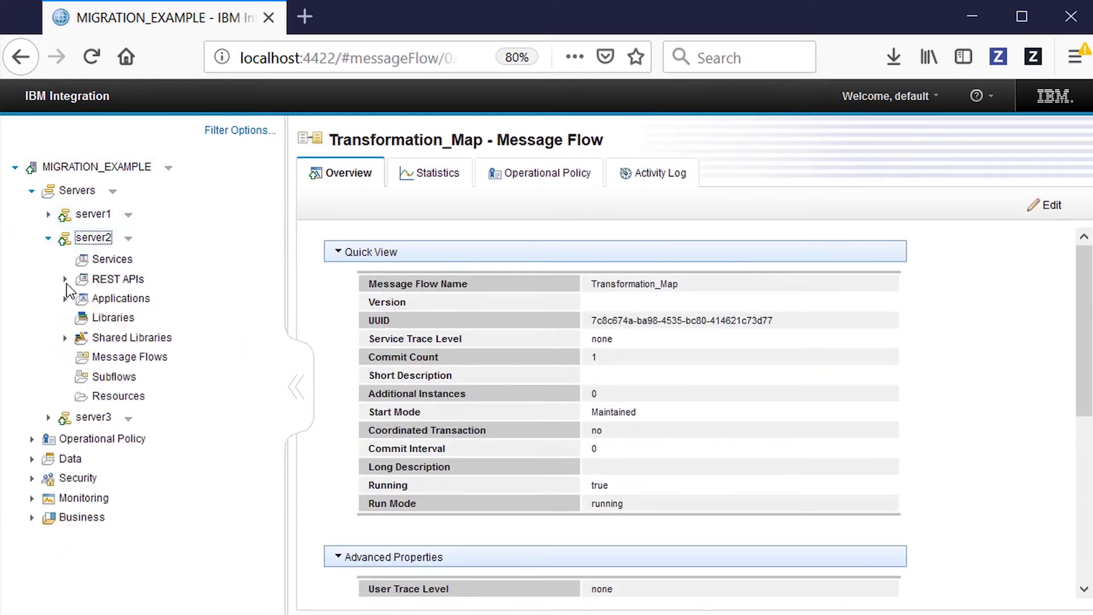
pyautogui.click(67, 279)
pyautogui.click(65, 279)
pyautogui.click(66, 336)
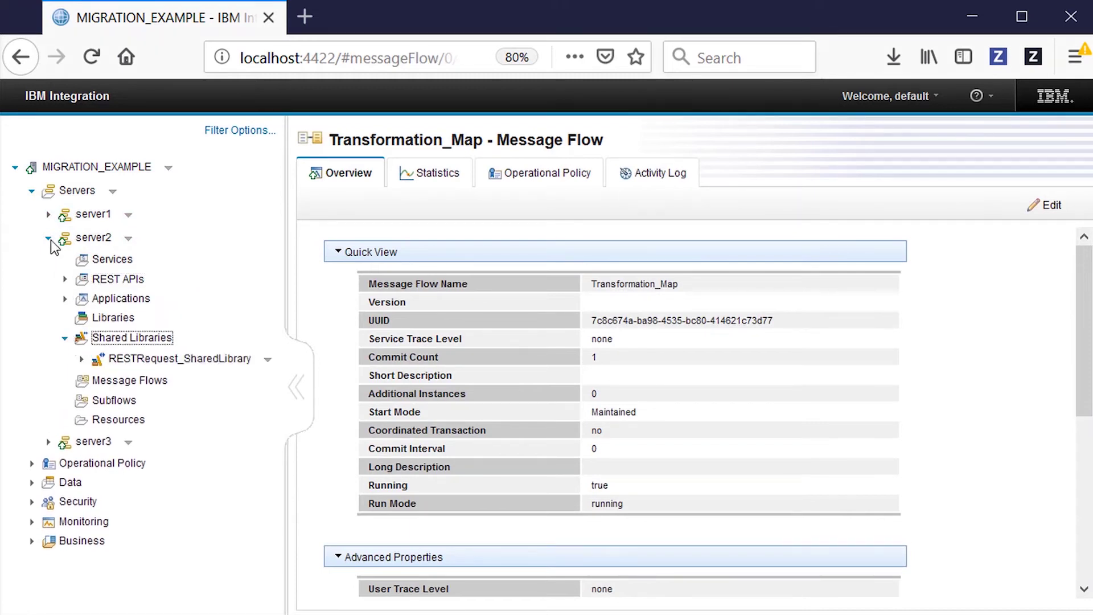
pyautogui.click(49, 239)
pyautogui.click(48, 261)
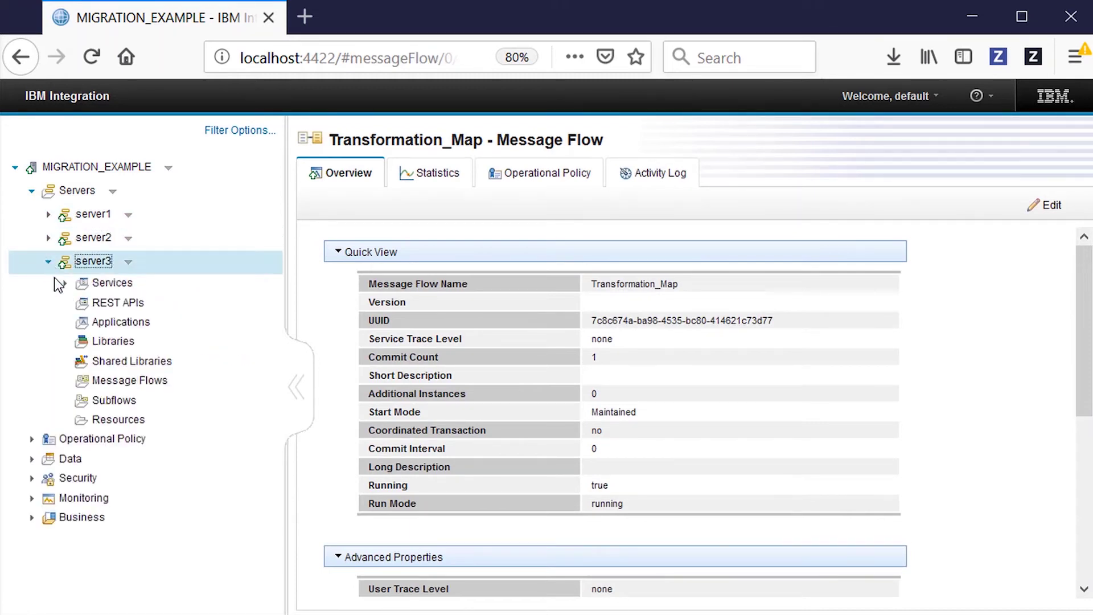
pyautogui.click(67, 284)
pyautogui.click(129, 305)
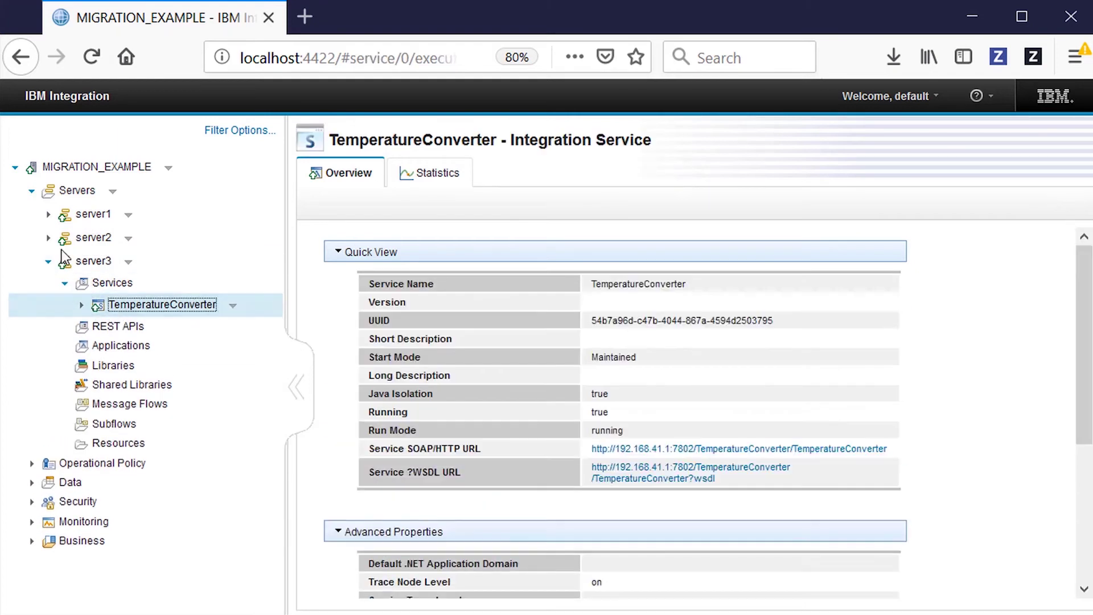
# Open the ExampleCS_ActivityLog configurable service properties and select its log file path.
pyautogui.click(31, 190)
pyautogui.click(32, 213)
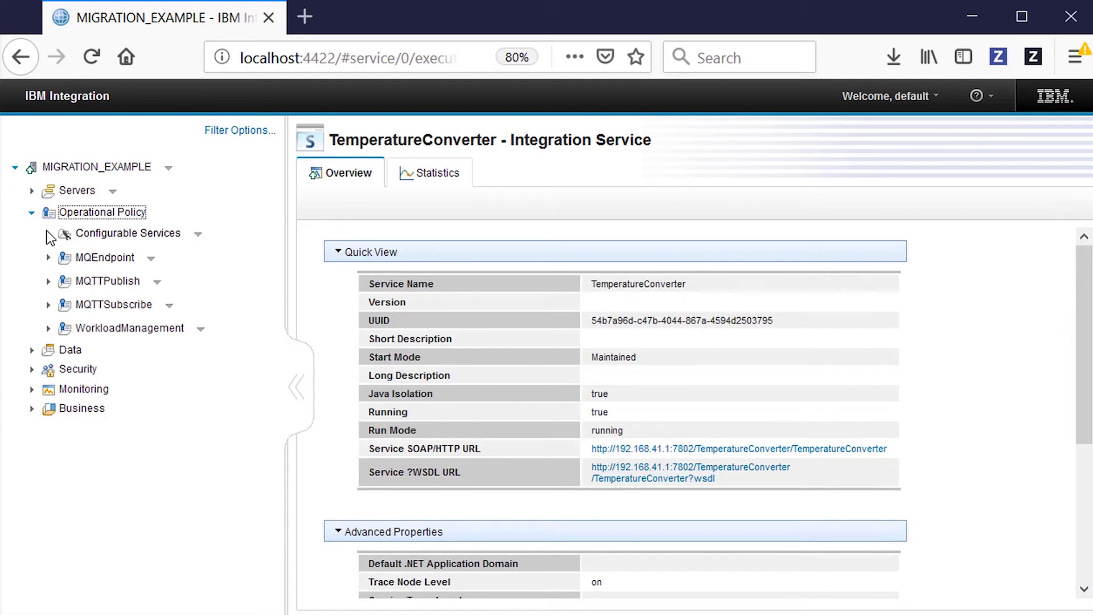
pyautogui.click(49, 234)
pyautogui.click(65, 254)
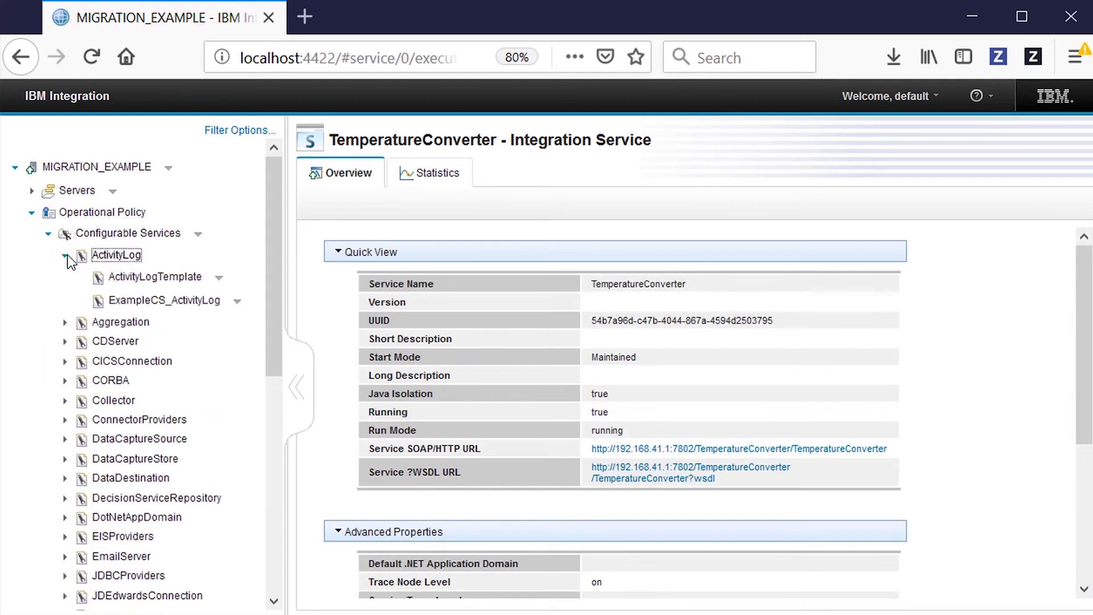
pyautogui.click(193, 306)
pyautogui.moveTo(670, 314); pyautogui.dragTo(590, 304)
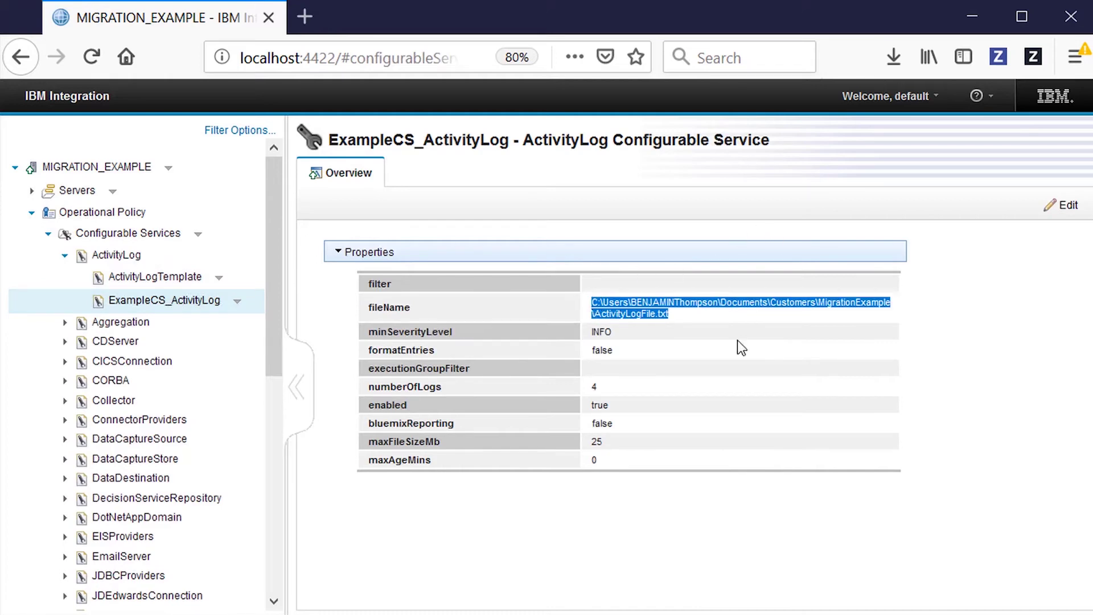
pyautogui.hotkey('alt', 'Tab')
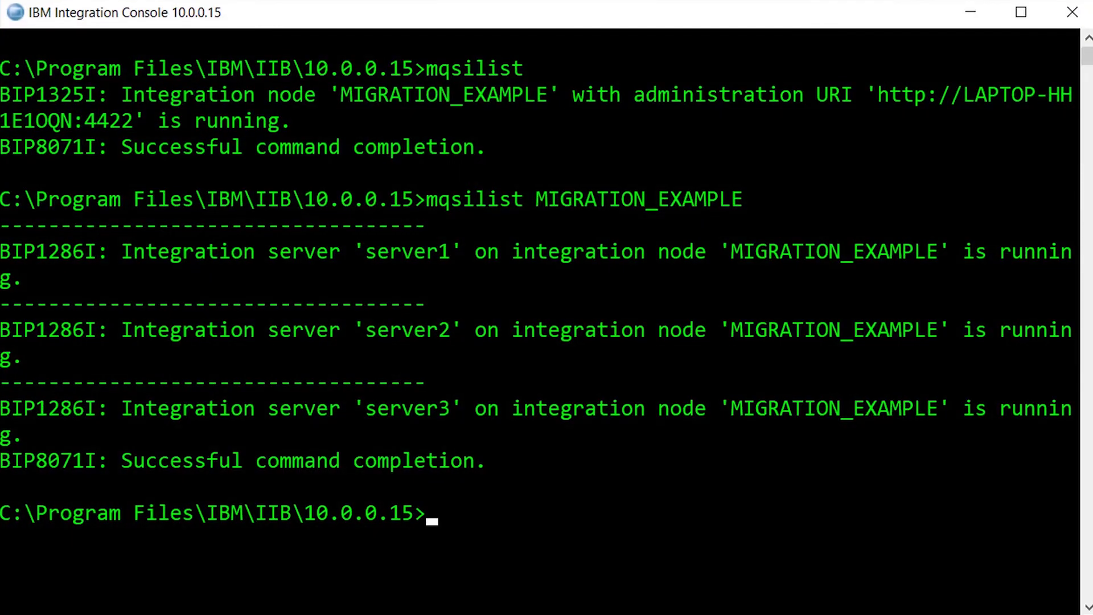
pyautogui.write('cls')
# Report the SAP configurable service properties and select the gatewayHost value BenGWHost.hursley.ibm.com.
pyautogui.press('Return')
pyautogui.write('mqsireportprop')
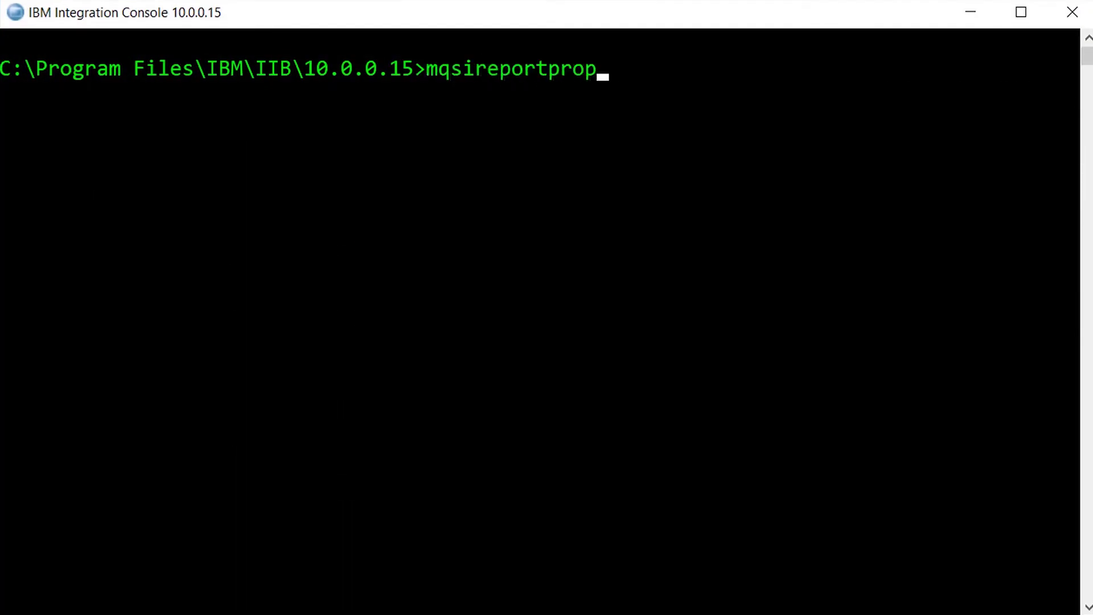
pyautogui.write('erties MIGRATION')
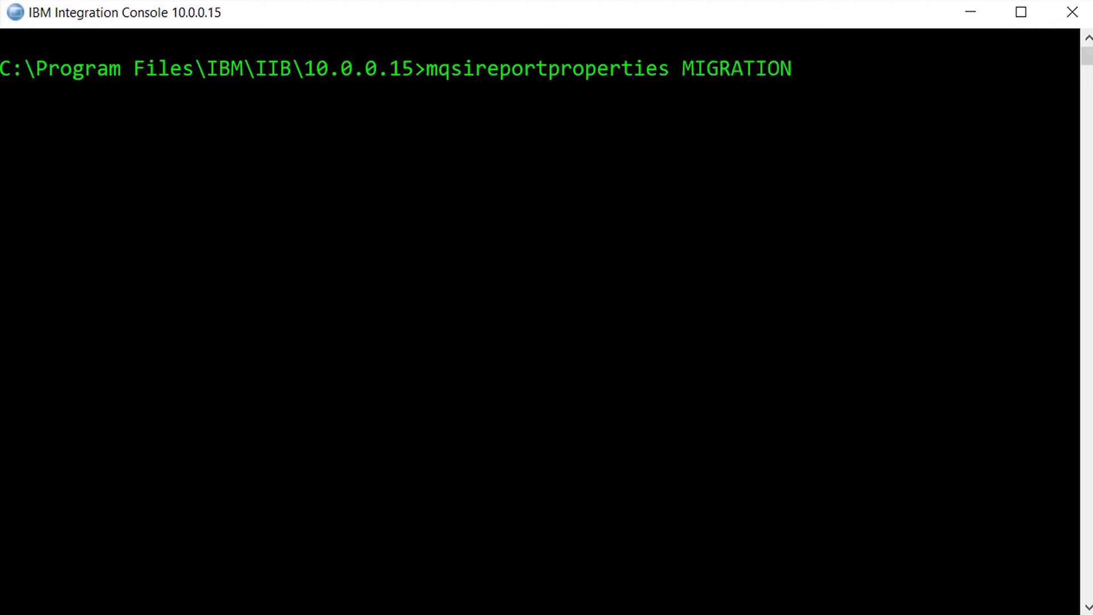
pyautogui.write('_EXAMPLE -c SA')
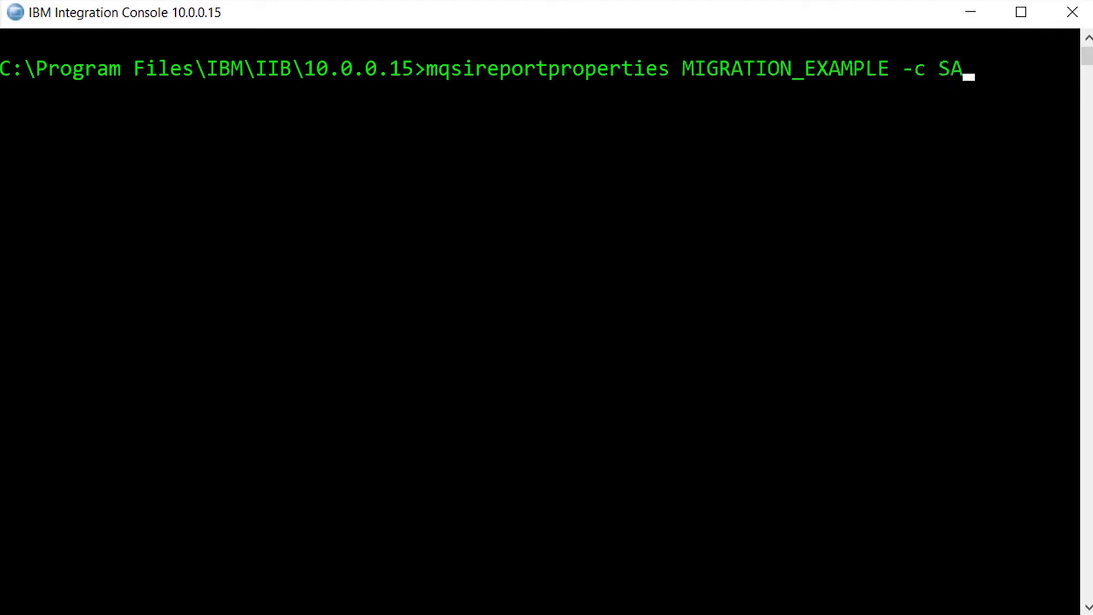
pyautogui.write('PConnection ')
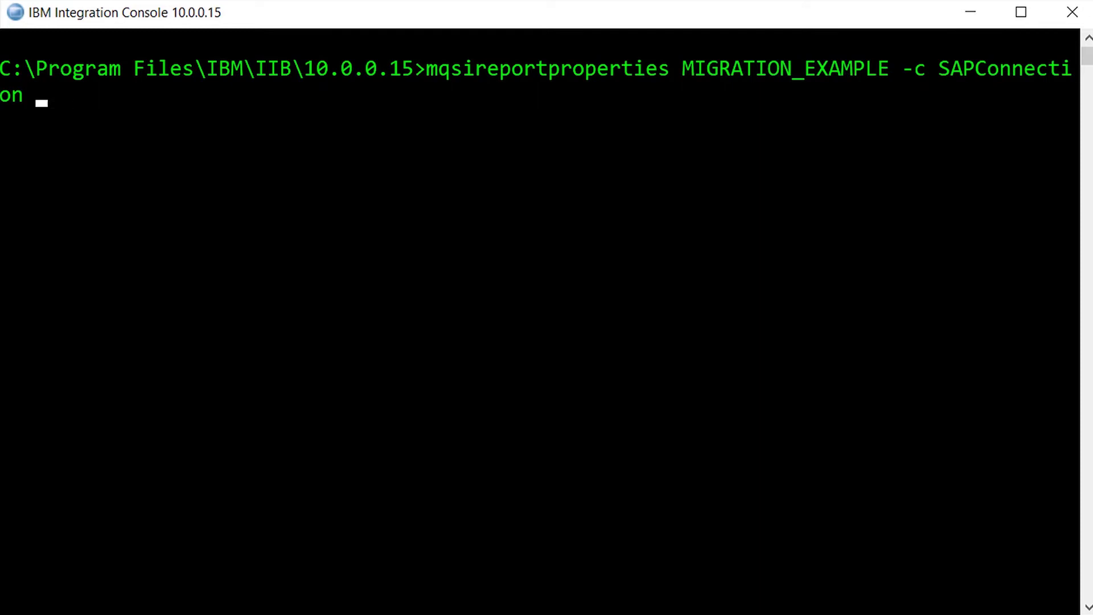
pyautogui.write('-o ExampleCS')
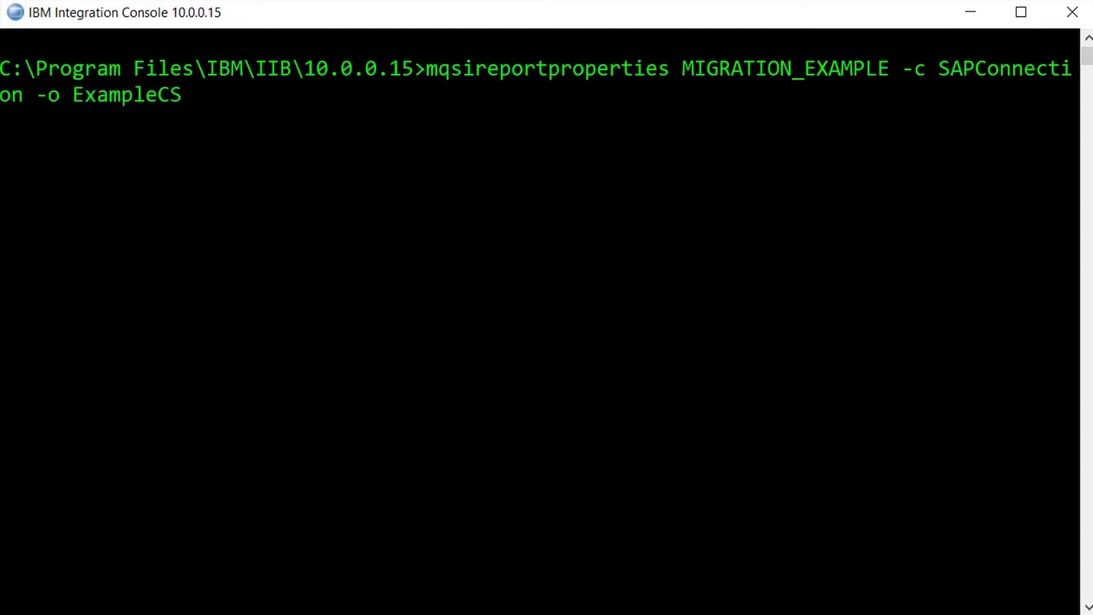
pyautogui.write('_SAPConnection -r')
pyautogui.press('Return')
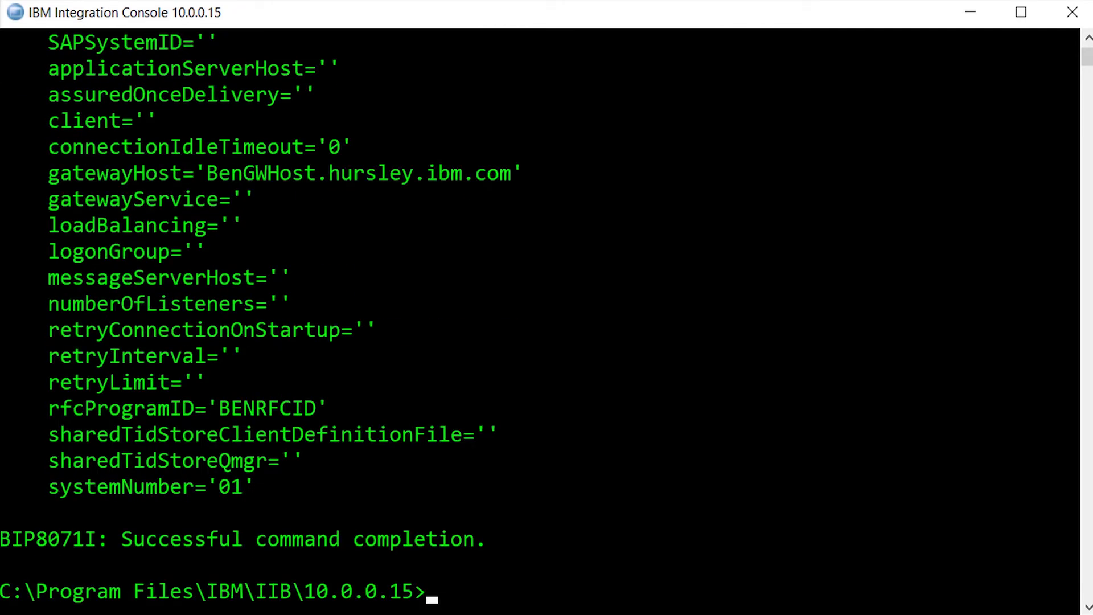
pyautogui.click(201, 173)
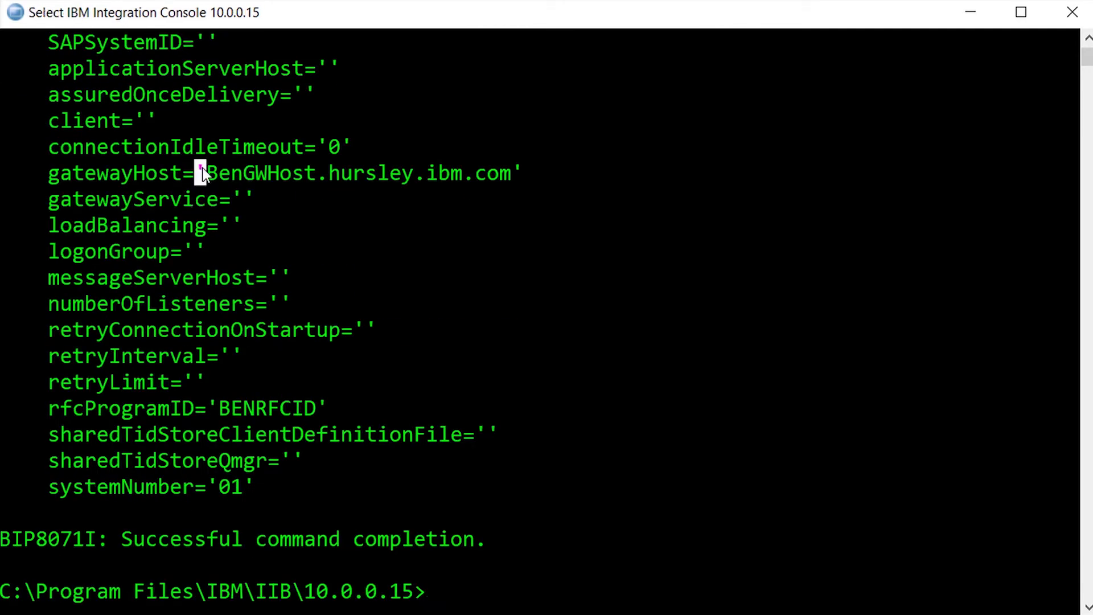
pyautogui.moveTo(201, 173); pyautogui.dragTo(542, 175)
pyautogui.click(591, 466)
pyautogui.write('mqsistop M')
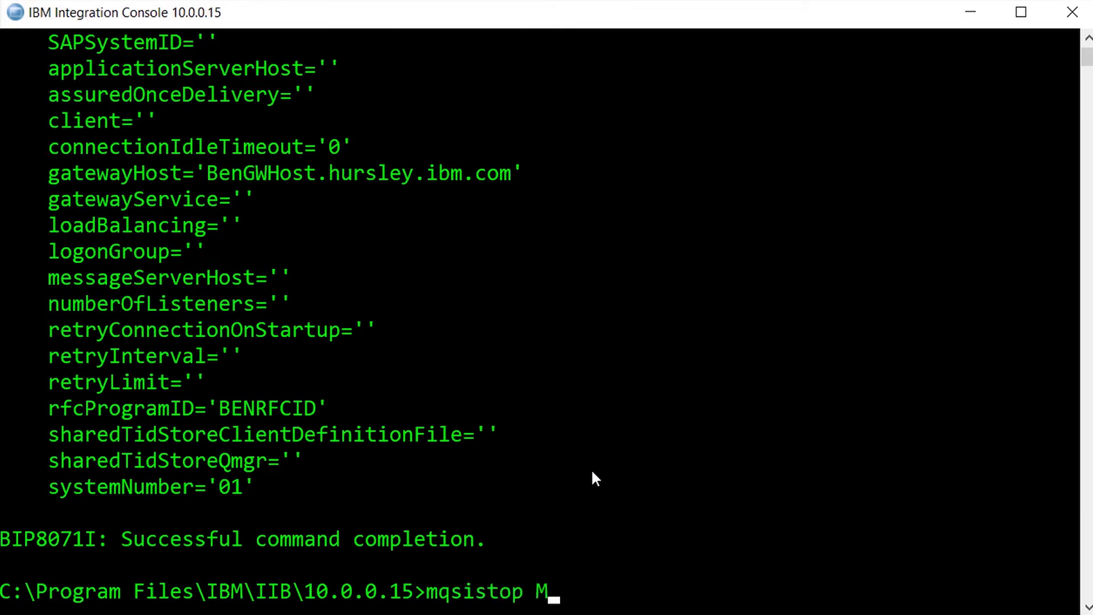
pyautogui.write('IGRATION_EXAMP')
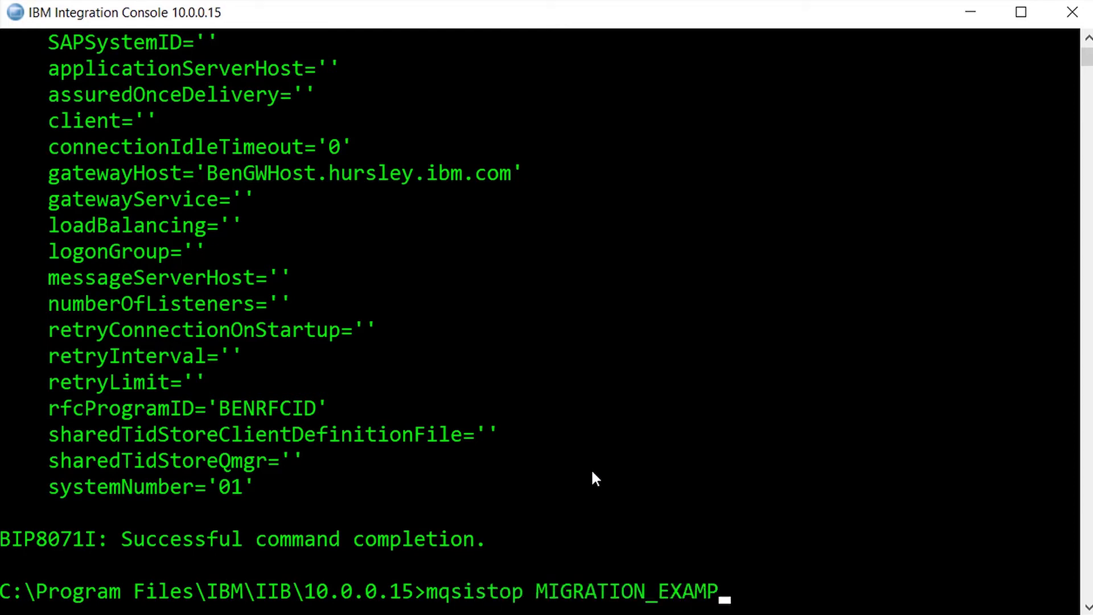
pyautogui.write('LE')
# Stop MIGRATION_EXAMPLE with mqsistop, then back it up with mqsibackupbroker into THINK_Migration.
pyautogui.press('Return')
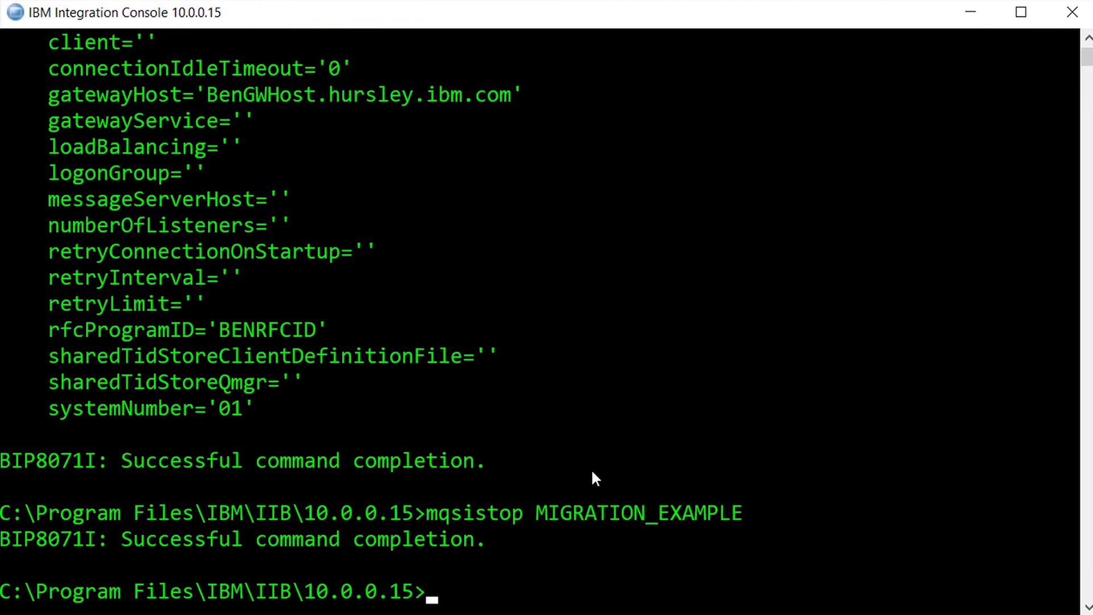
pyautogui.write('cls')
pyautogui.press('Return')
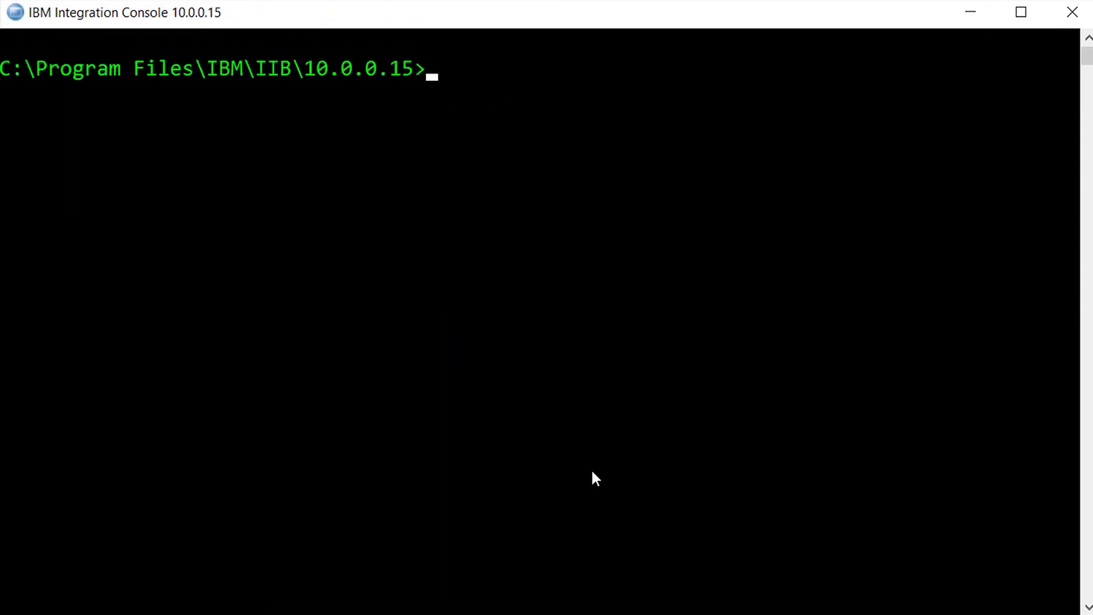
pyautogui.write('mqsibackupbroke')
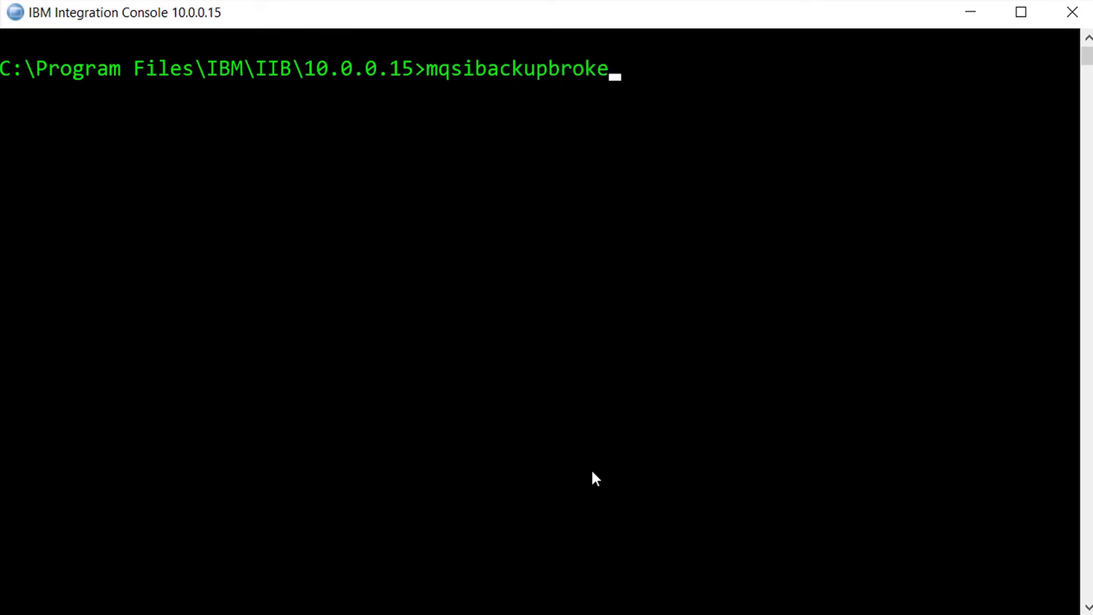
pyautogui.write('r MIGRATION_EXAMPLE')
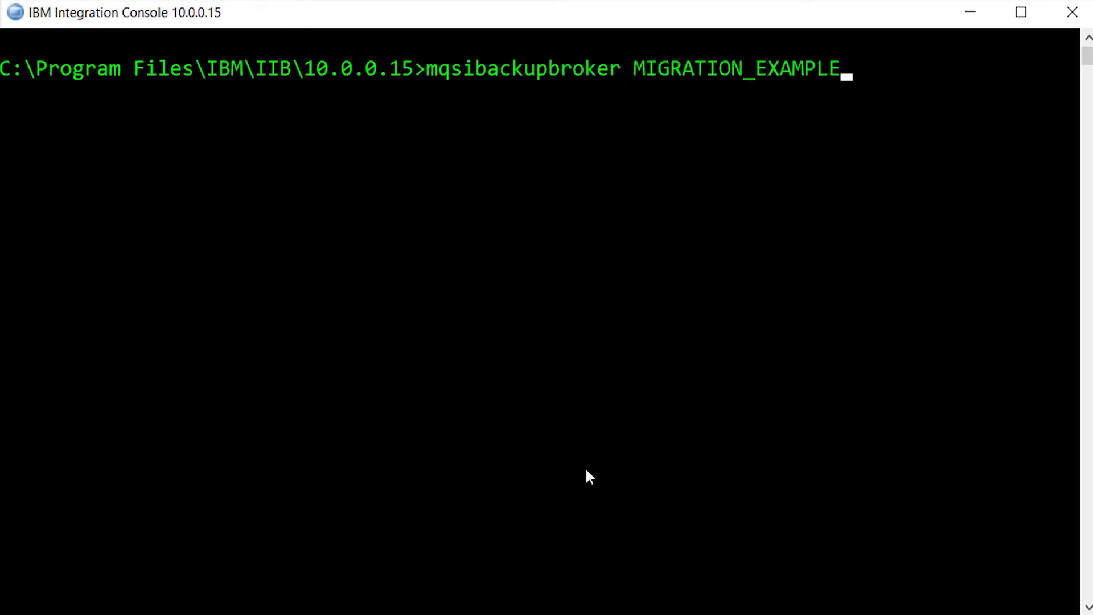
pyautogui.write(' -d C')
pyautogui.write(':\\Users')
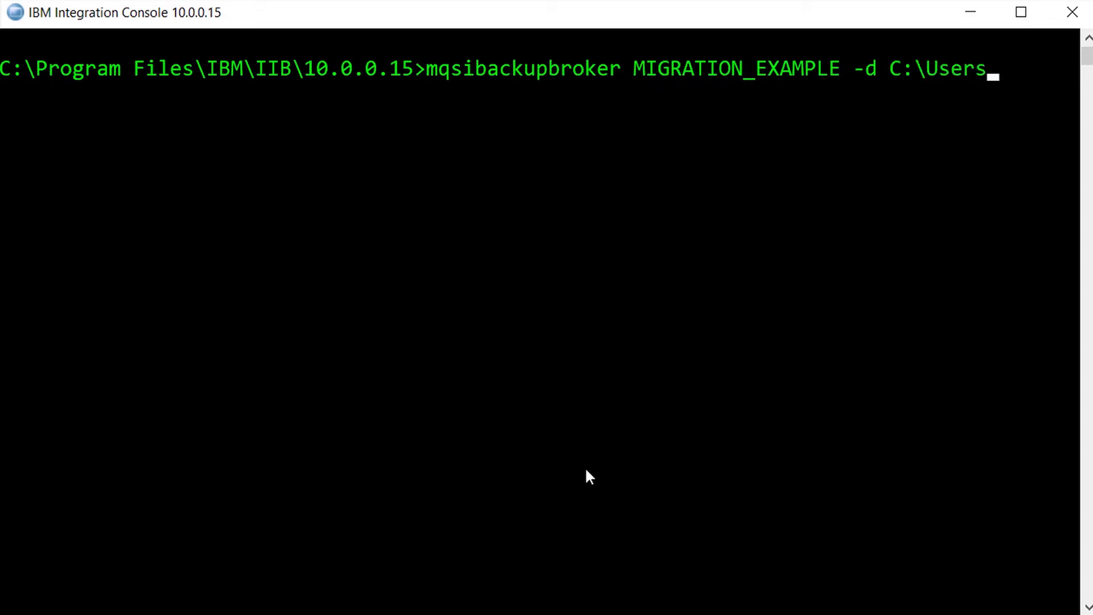
pyautogui.write('\\BENJAMINThompson\\')
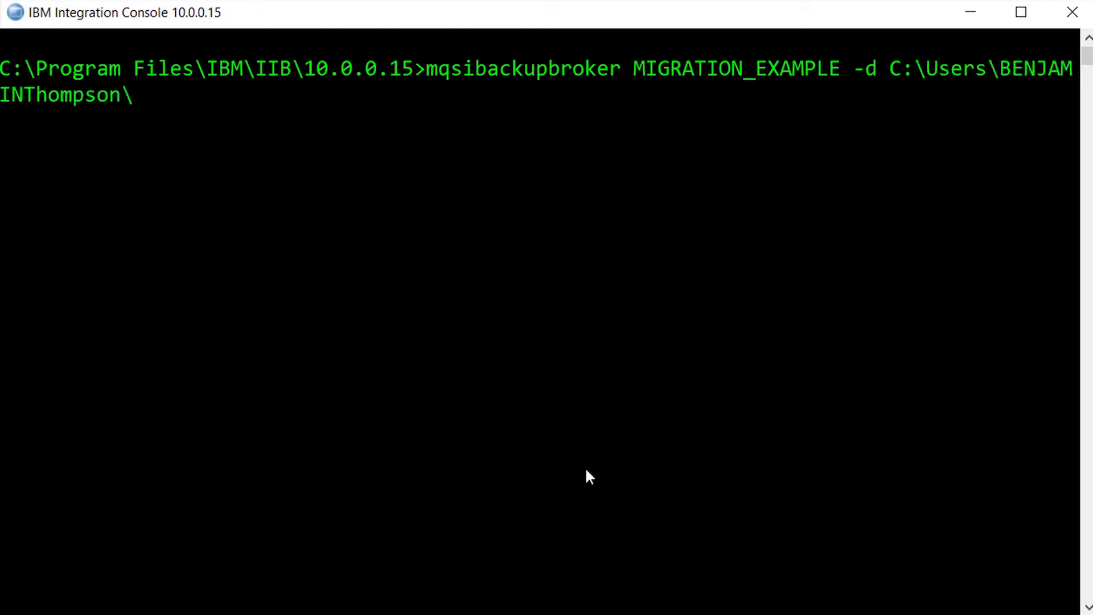
pyautogui.write('Documents\\')
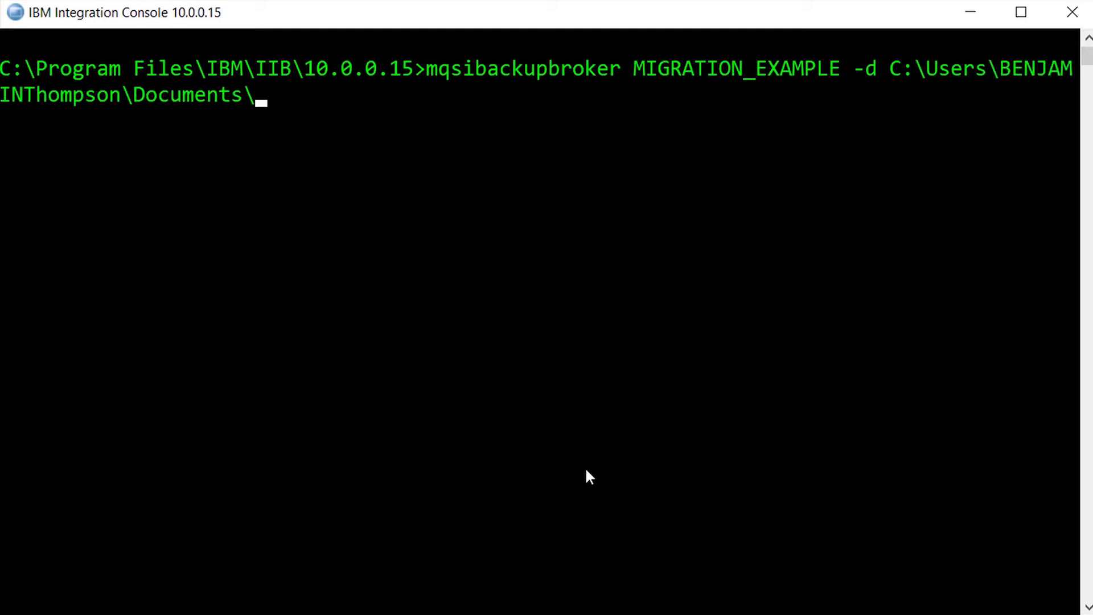
pyautogui.write('Customers\\')
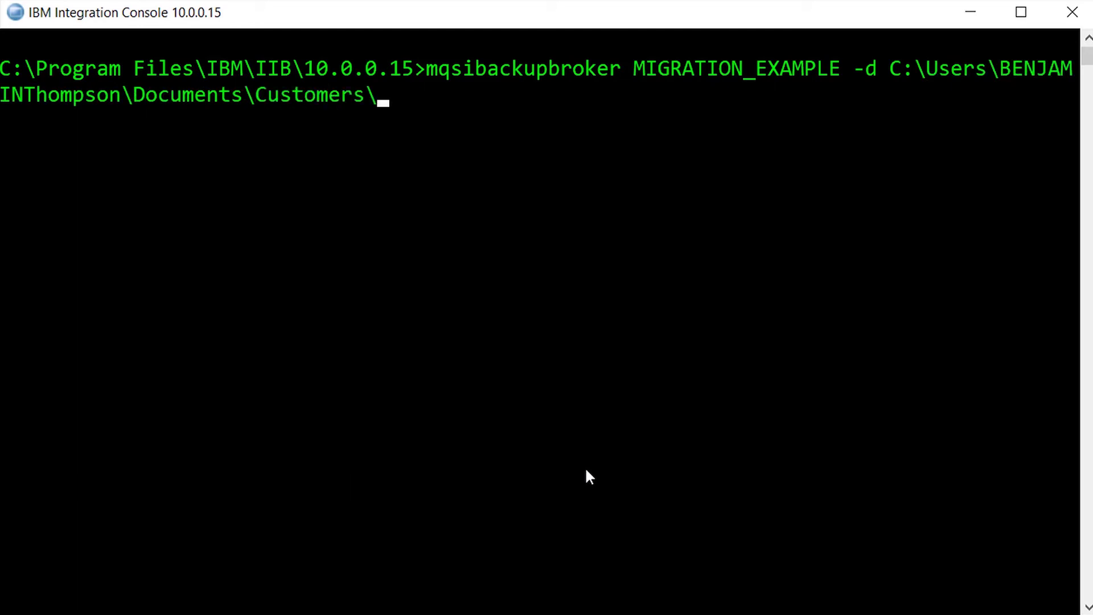
pyautogui.write('THINK_Migr')
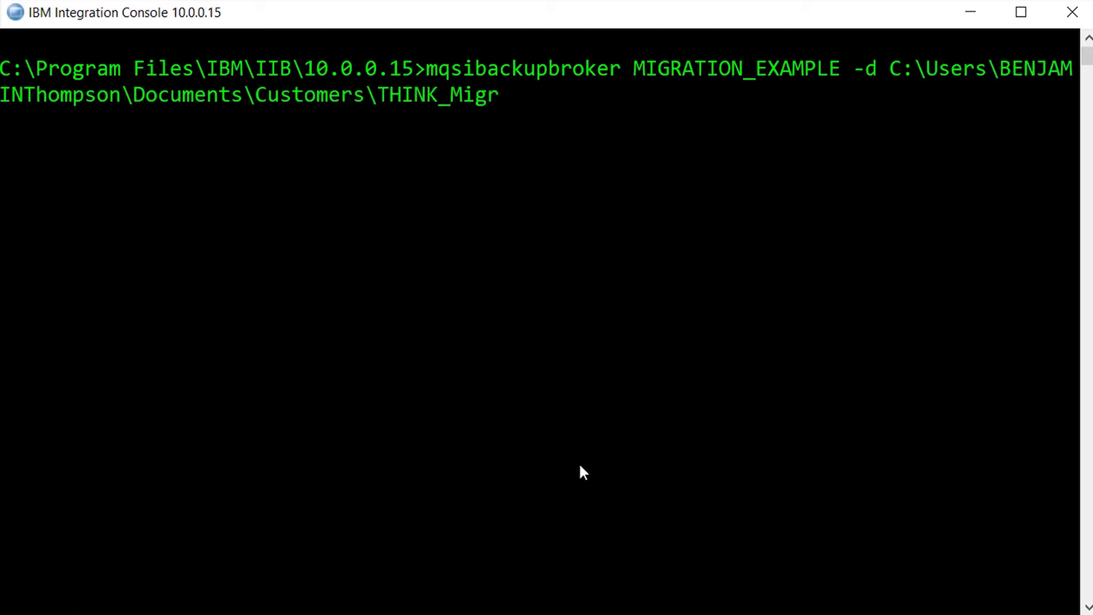
pyautogui.write('ation')
pyautogui.press('Return')
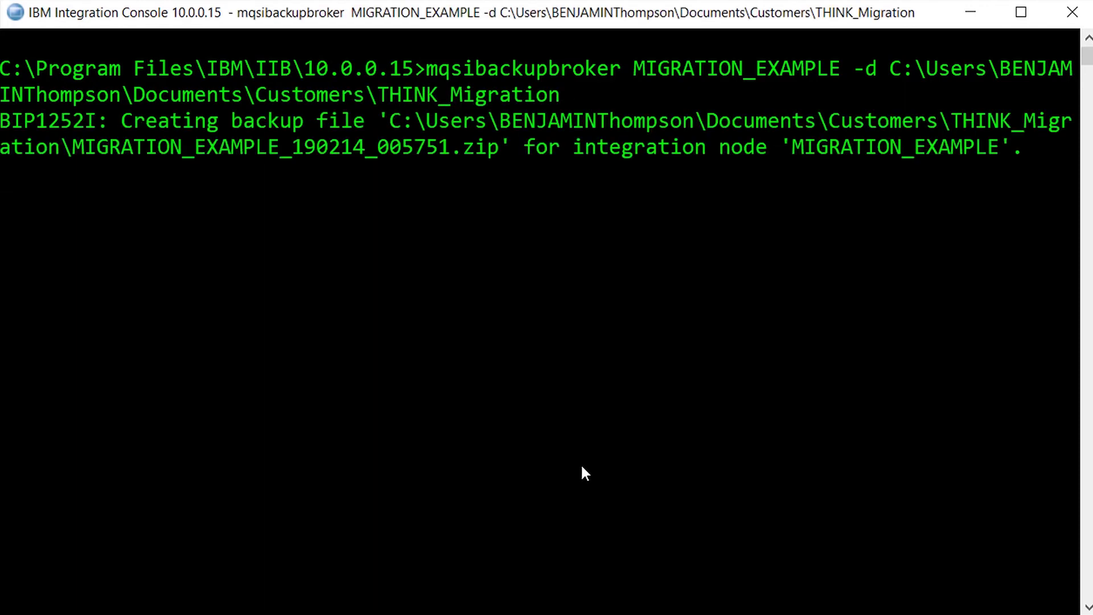
pyautogui.hotkey('alt', 'Tab')
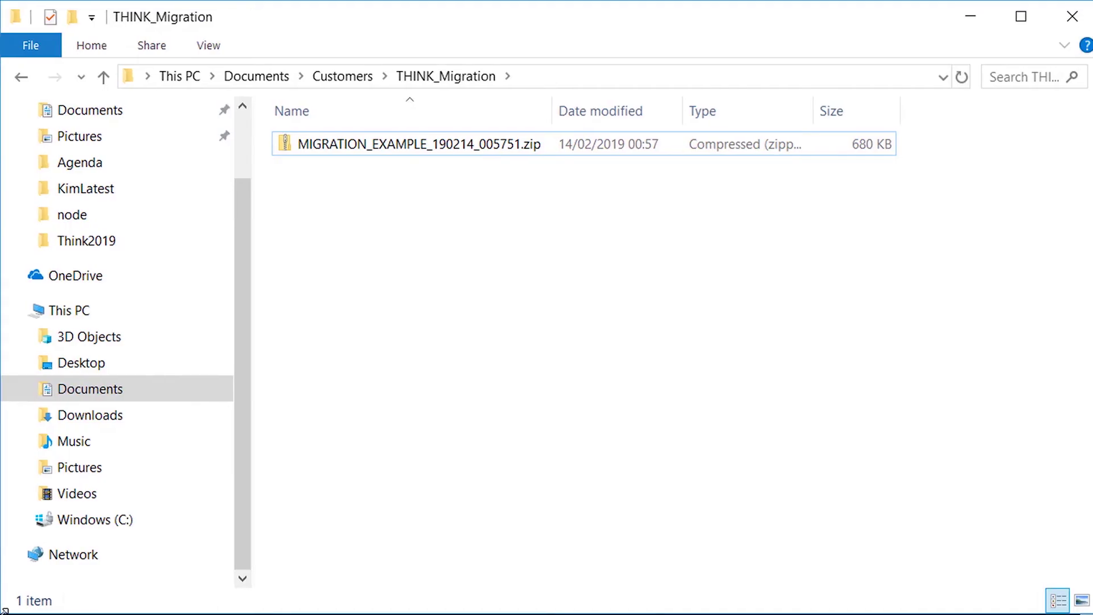
# Select the MIGRATION_EXAMPLE backup zip in THINK_Migration and minimize File Explorer.
pyautogui.click(590, 147)
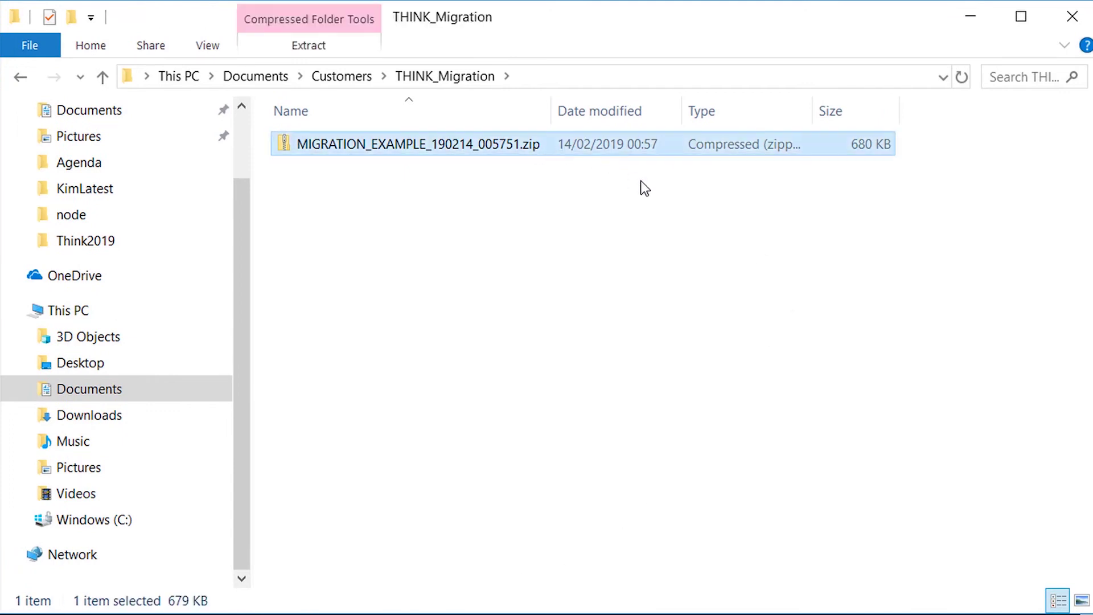
pyautogui.click(987, 19)
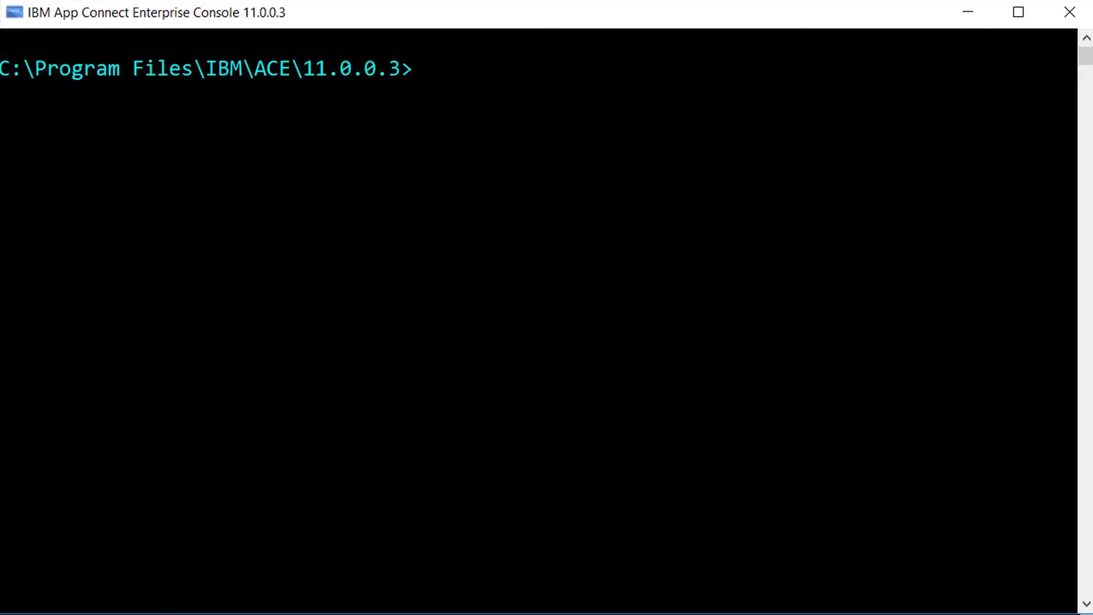
pyautogui.write('mqsilist')
# List nodes, then run mqsiextractcomponents from the backup zip into target node ACEV11_MIGRATED.
pyautogui.press('Return')
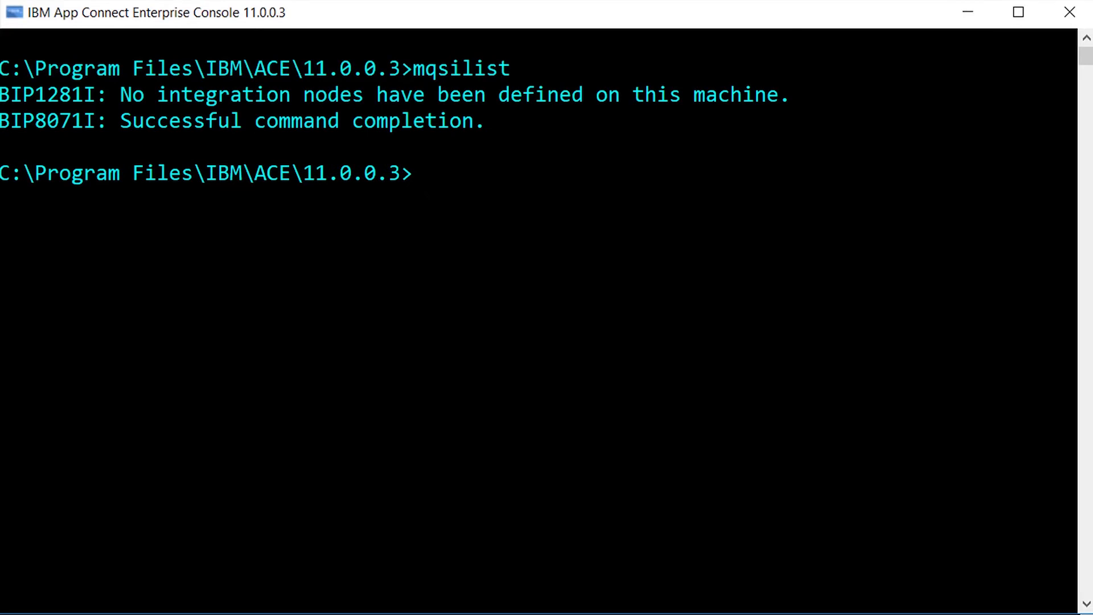
pyautogui.write('mqsiextractcom')
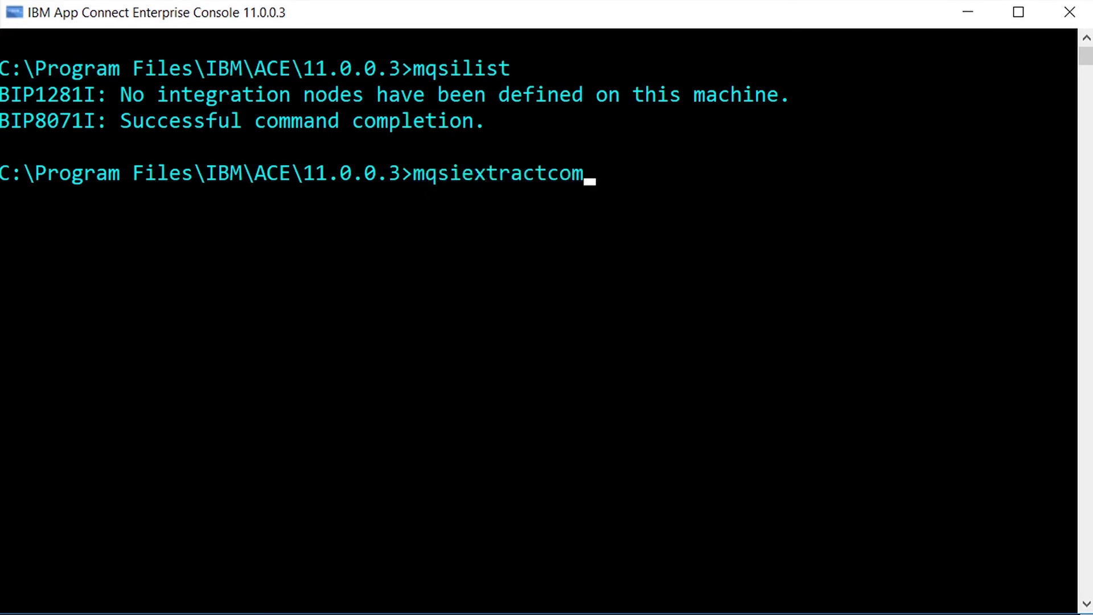
pyautogui.write('ponents --back')
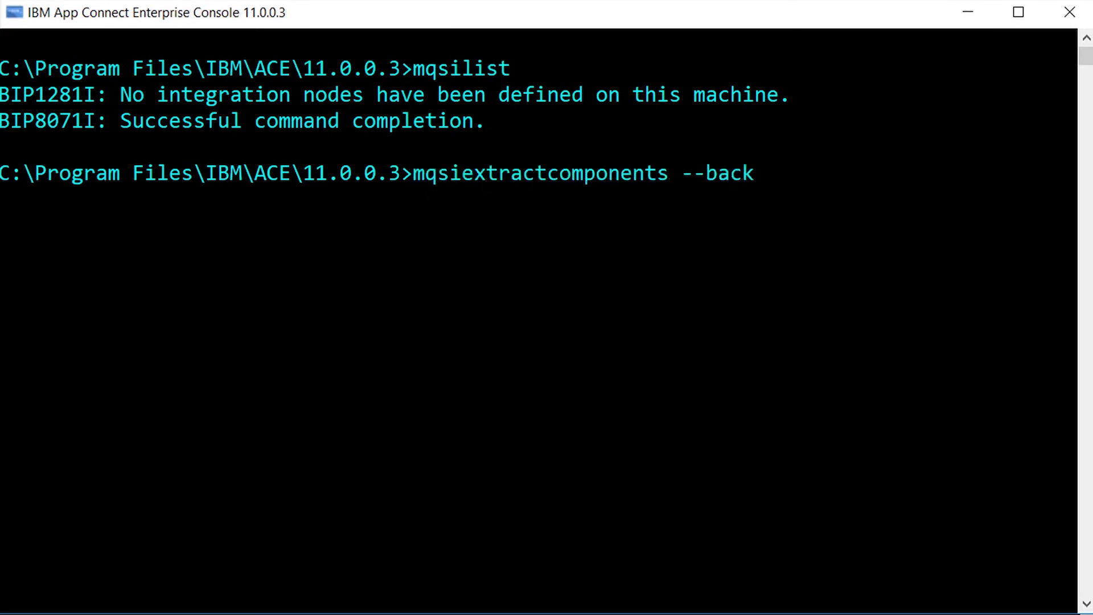
pyautogui.write('up-file C:')
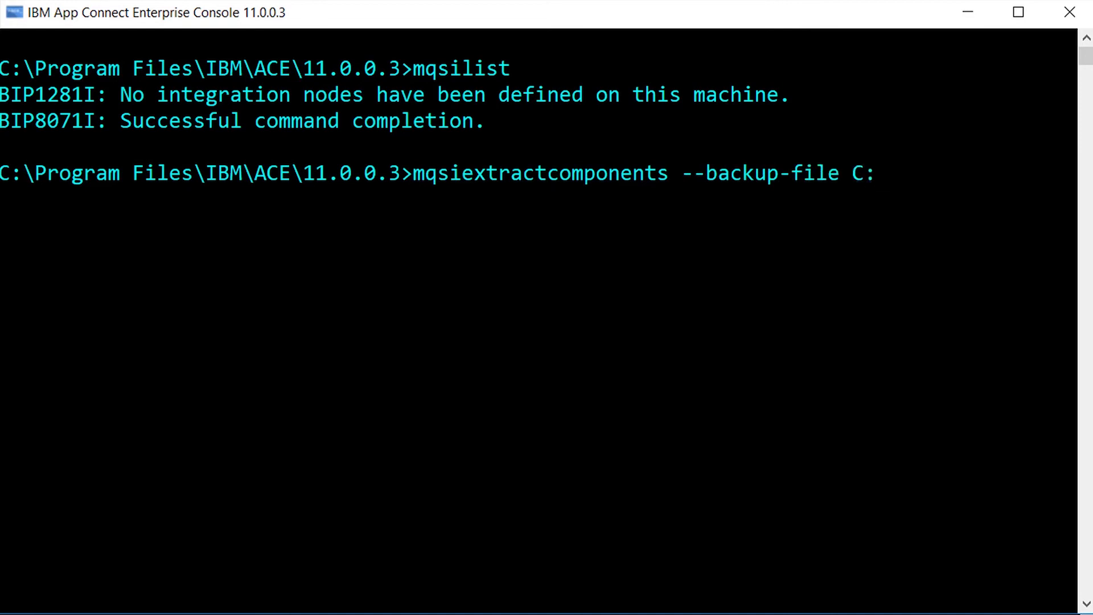
pyautogui.write('\\User')
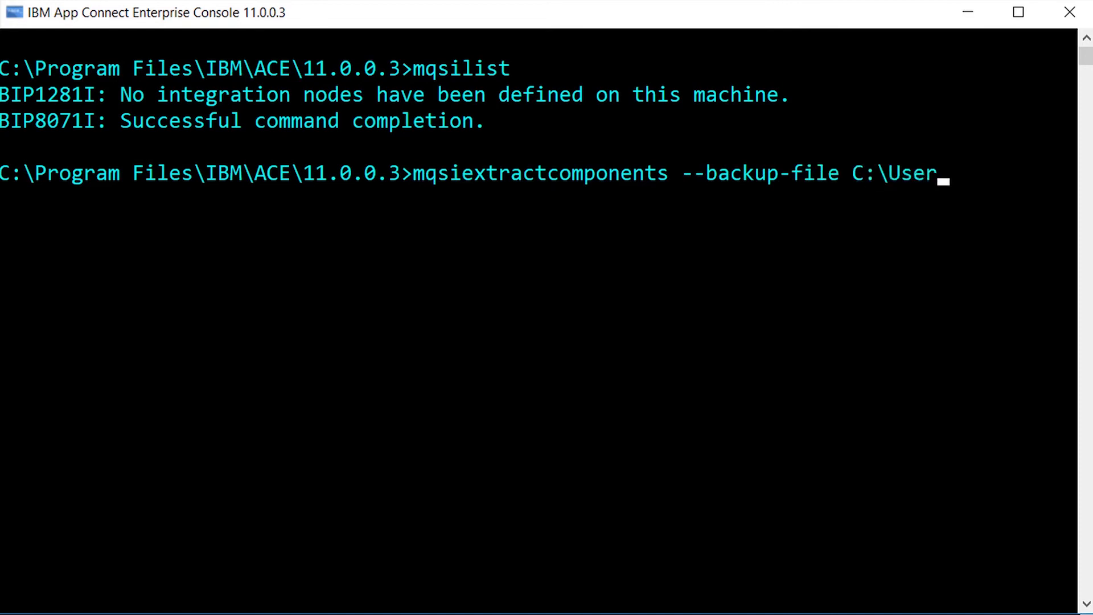
pyautogui.write('s\\BENJAMINThompson')
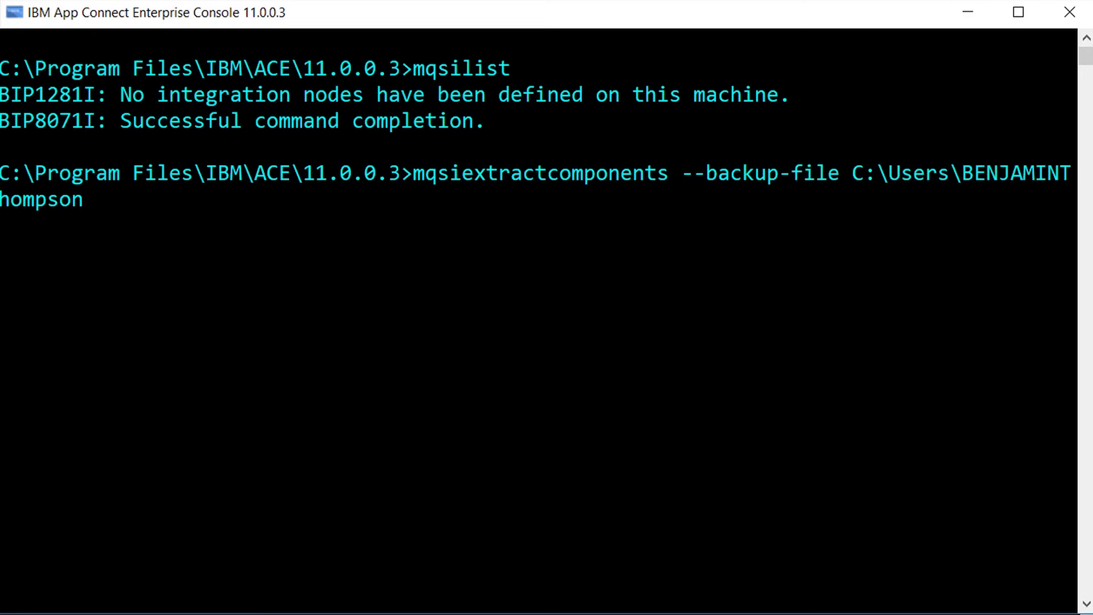
pyautogui.write('\\Documents')
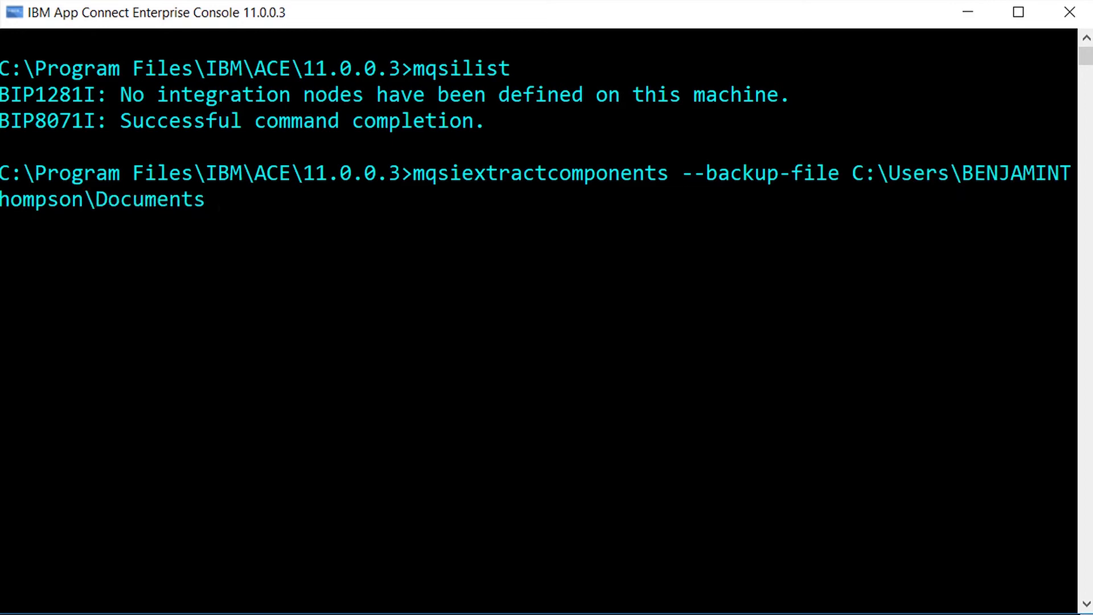
pyautogui.write('\\Customers')
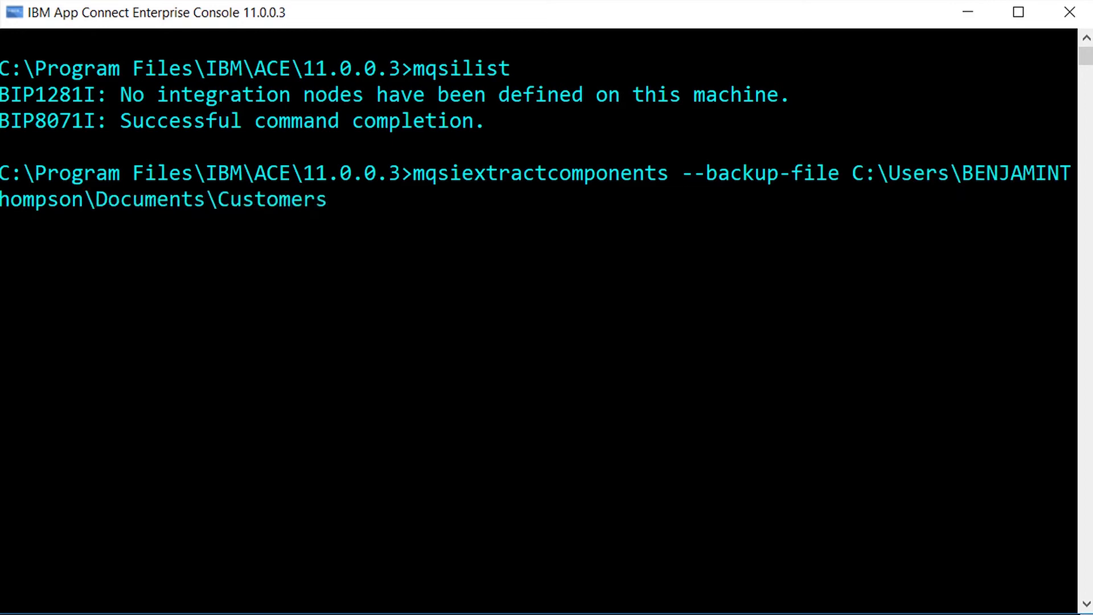
pyautogui.write('\\THINK_Migration\\')
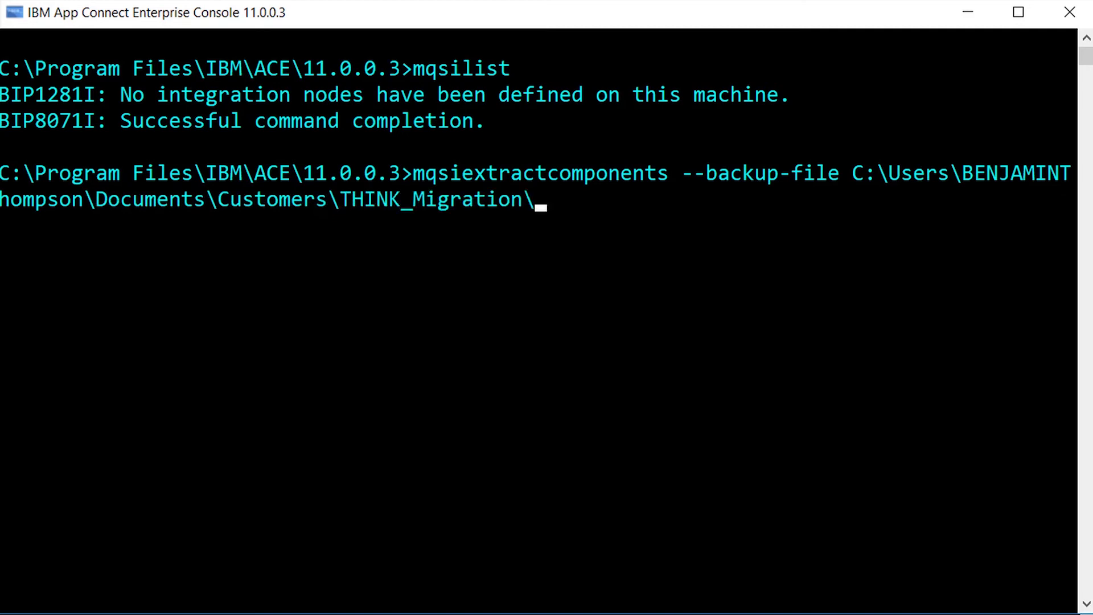
pyautogui.write('MI')
pyautogui.press('Tab')
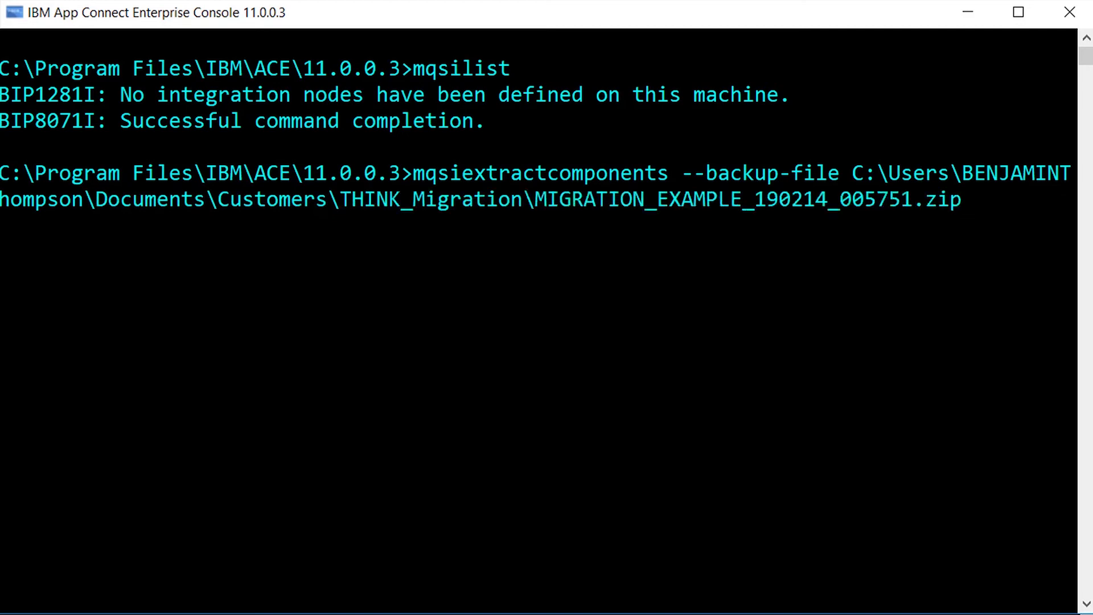
pyautogui.write('  --s')
pyautogui.write('ource-integration-node M')
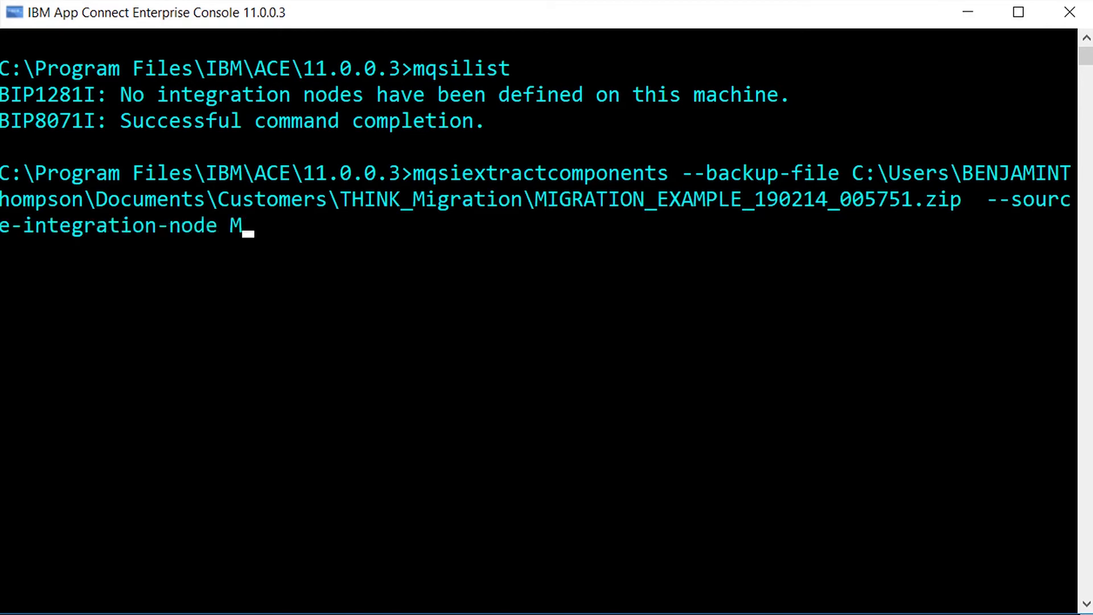
pyautogui.write('IGRATION_EXAMPLE')
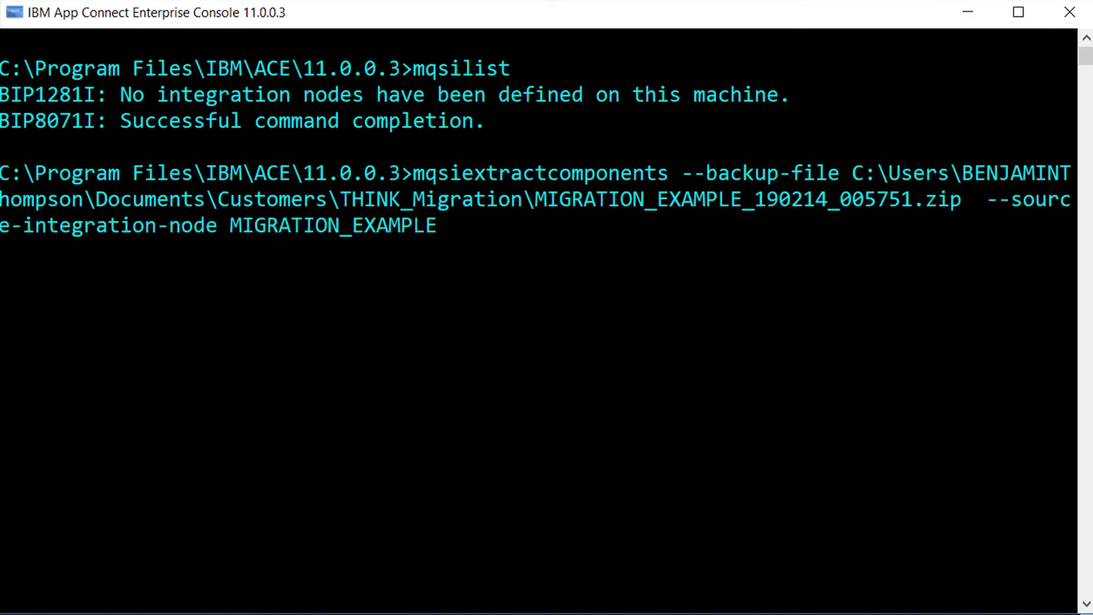
pyautogui.write(' --target-inte')
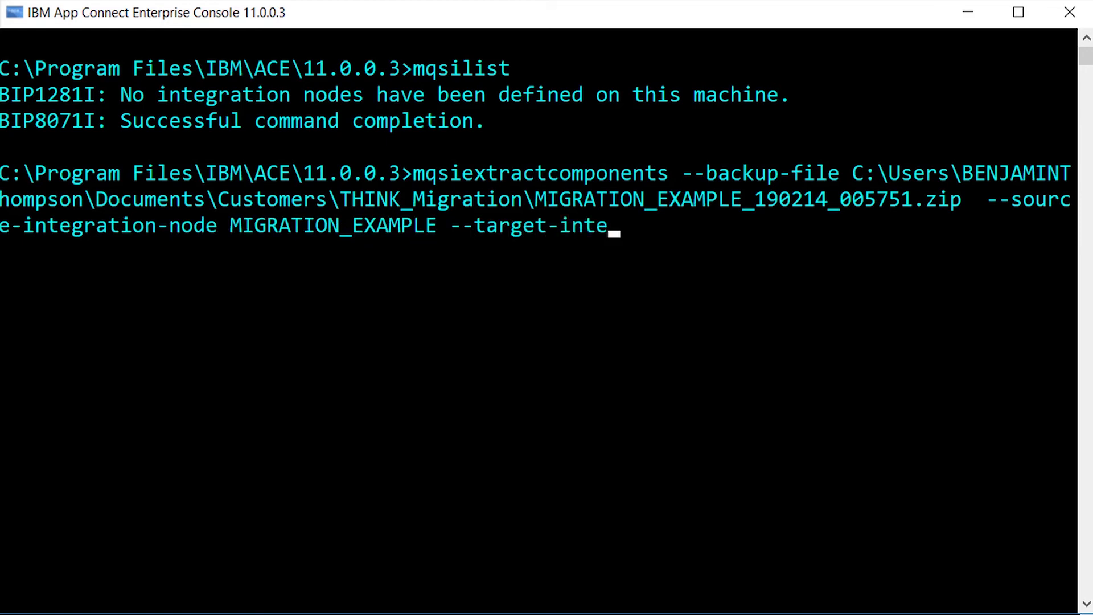
pyautogui.write('gration-node ACEV')
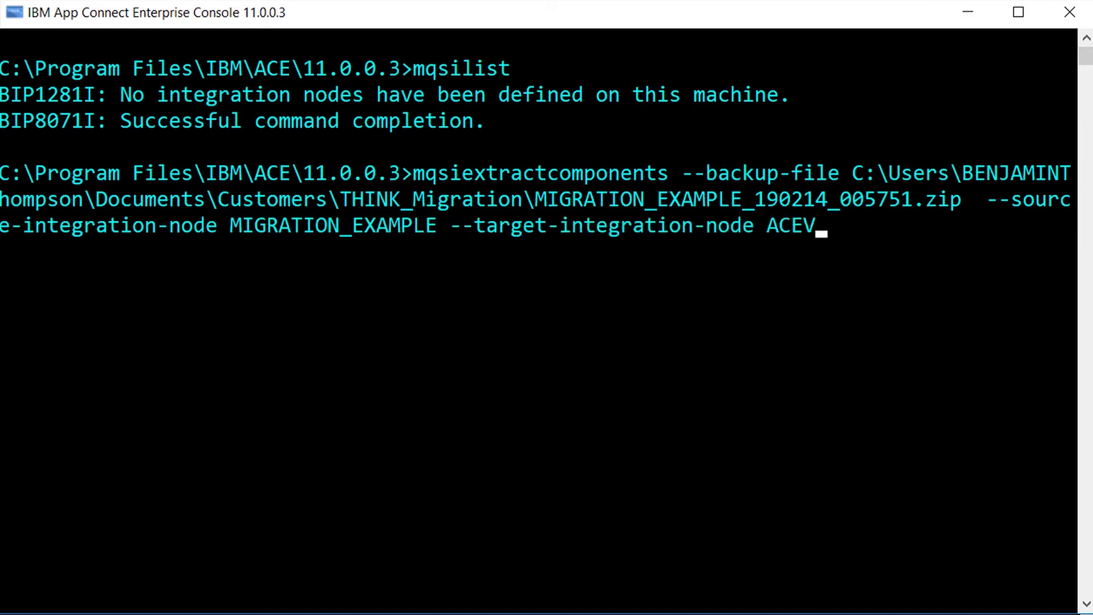
pyautogui.write('11_MIGRATED')
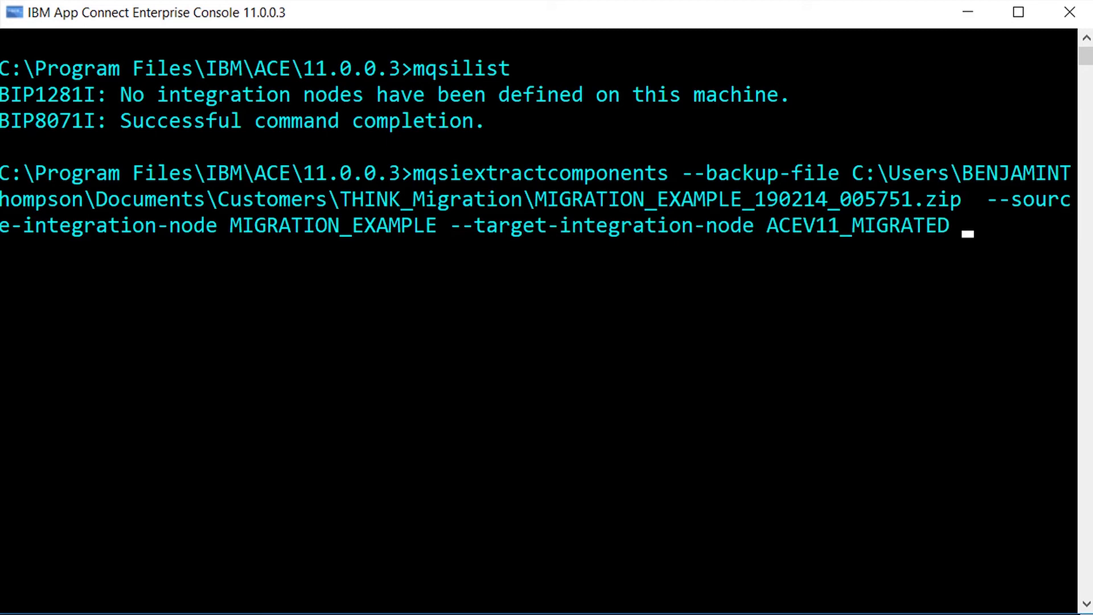
pyautogui.press('Return')
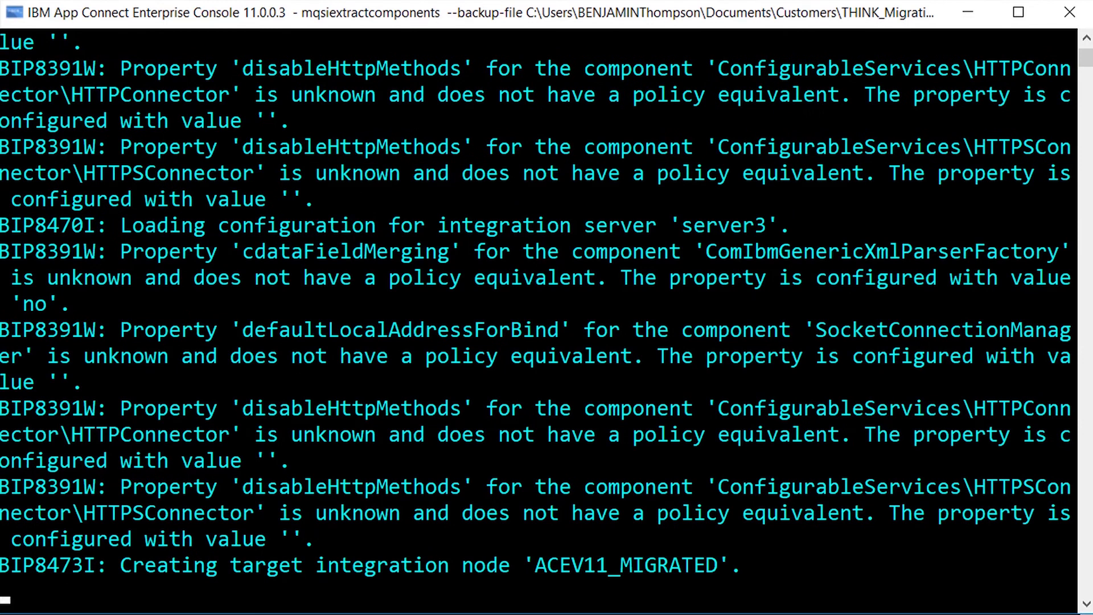
pyautogui.write('cls')
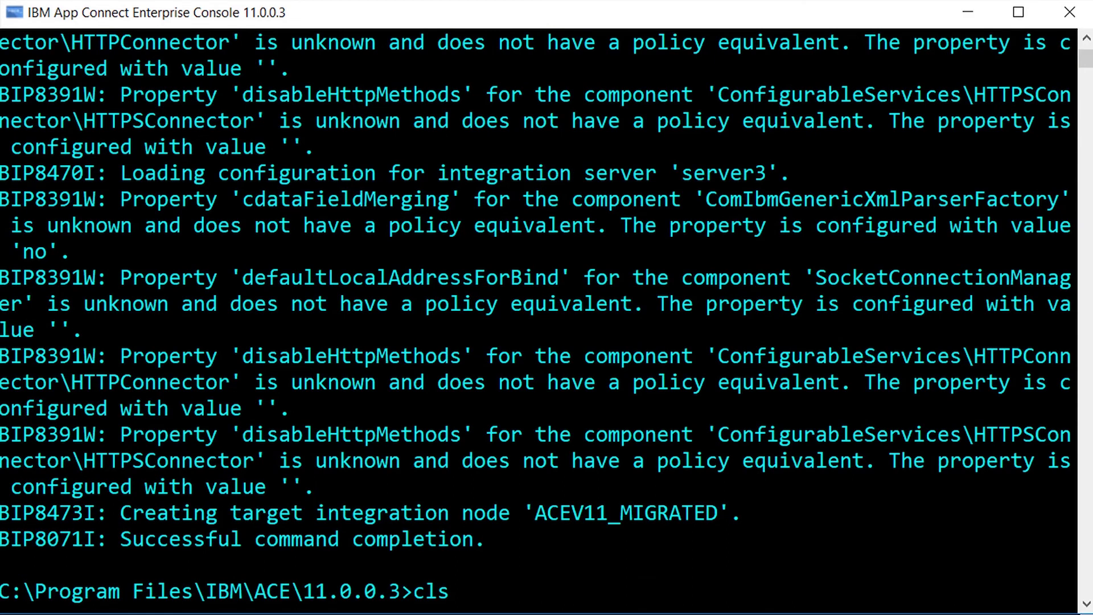
# Clear the screen, list nodes showing ACEV11_MIGRATED stopped, and start it with mqsistart.
pyautogui.press('Return')
pyautogui.write('mqsilist')
pyautogui.press('Return')
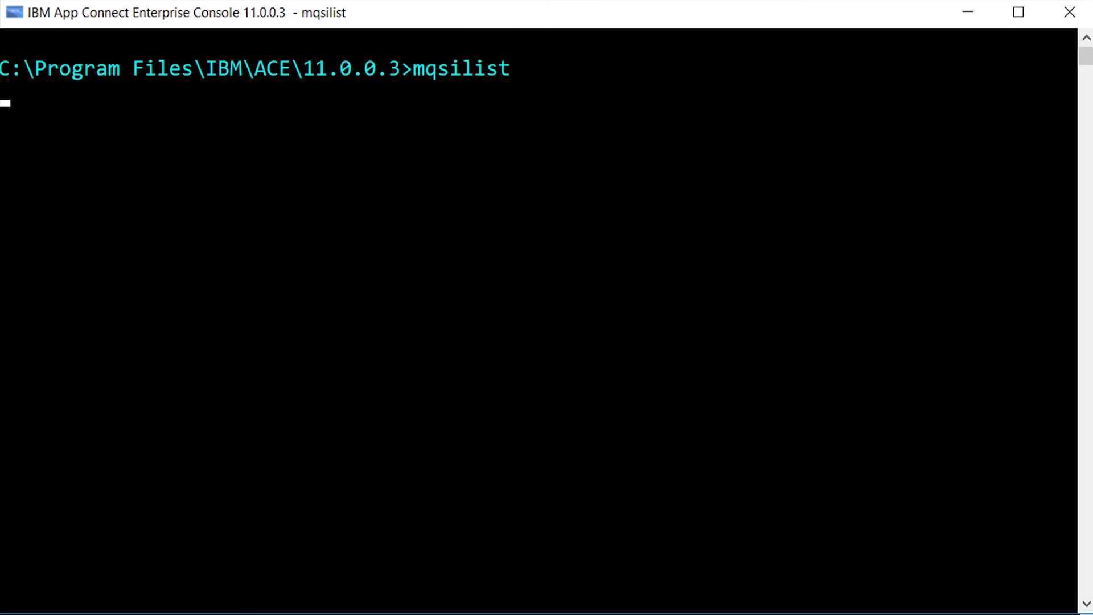
pyautogui.write('mqsistar')
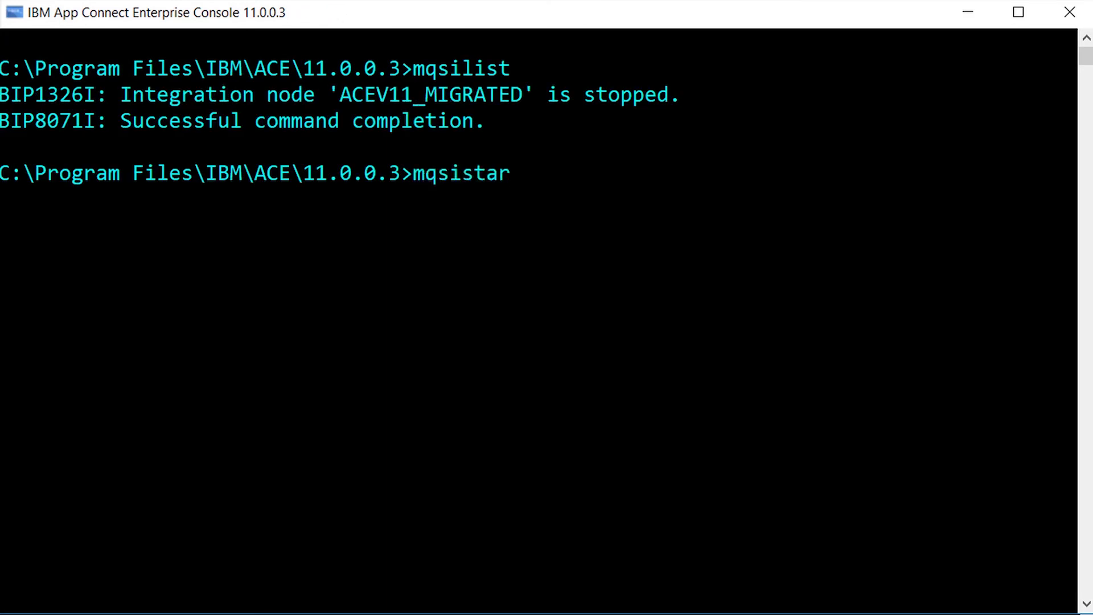
pyautogui.write('t ACEV11_MIG')
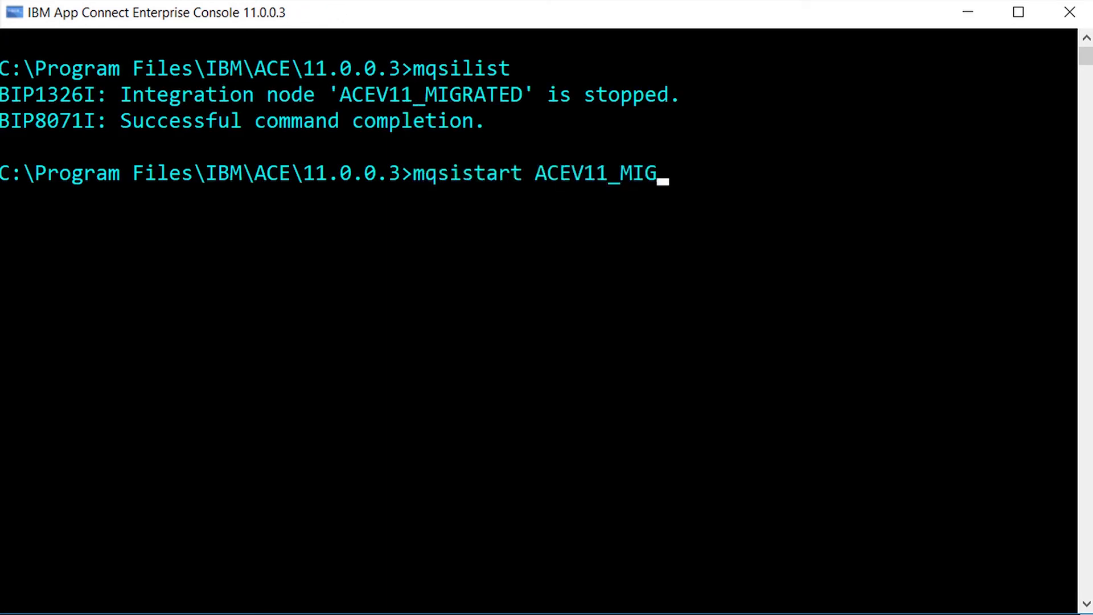
pyautogui.write('RATED')
pyautogui.press('Return')
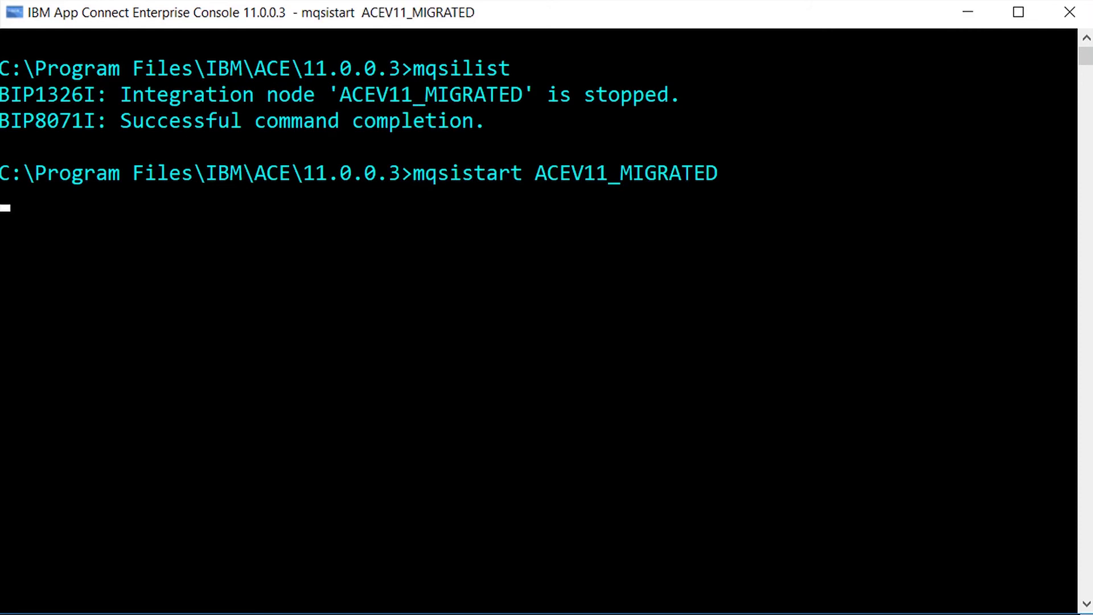
# Load ACEV11_MIGRATED at localhost:4422 and review server1's Transformation_Map and server2's policies.
pyautogui.click(350, 598)
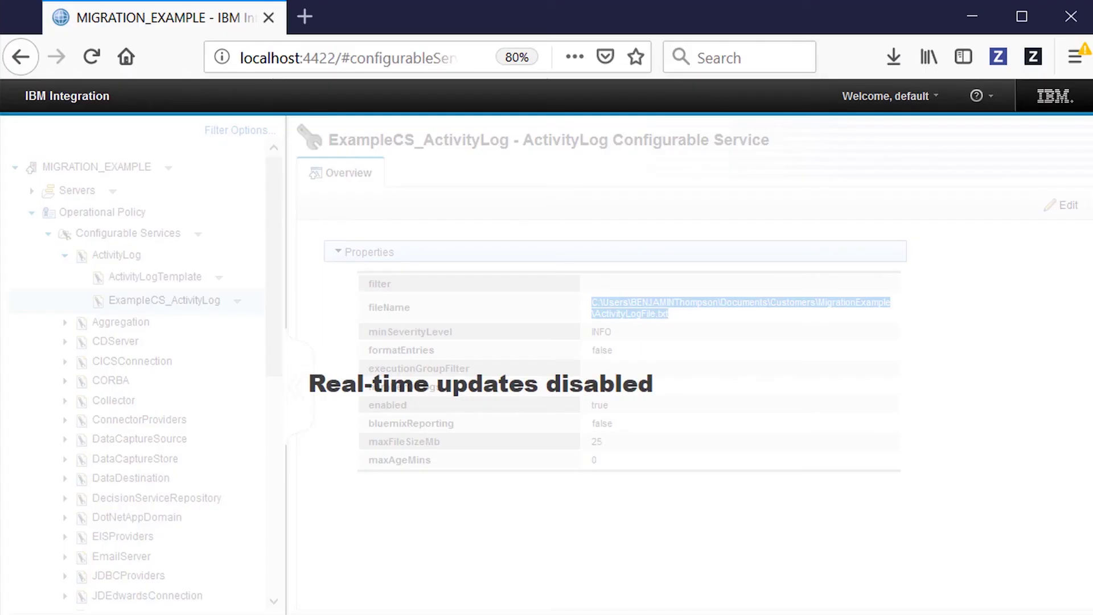
pyautogui.click(295, 57)
pyautogui.write('localho')
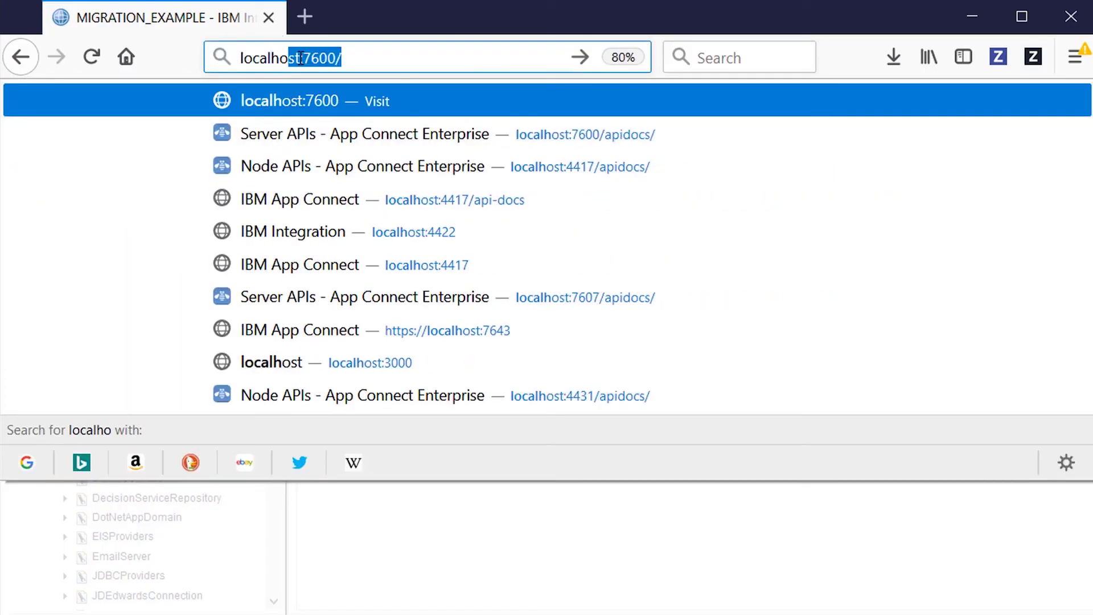
pyautogui.write('st:')
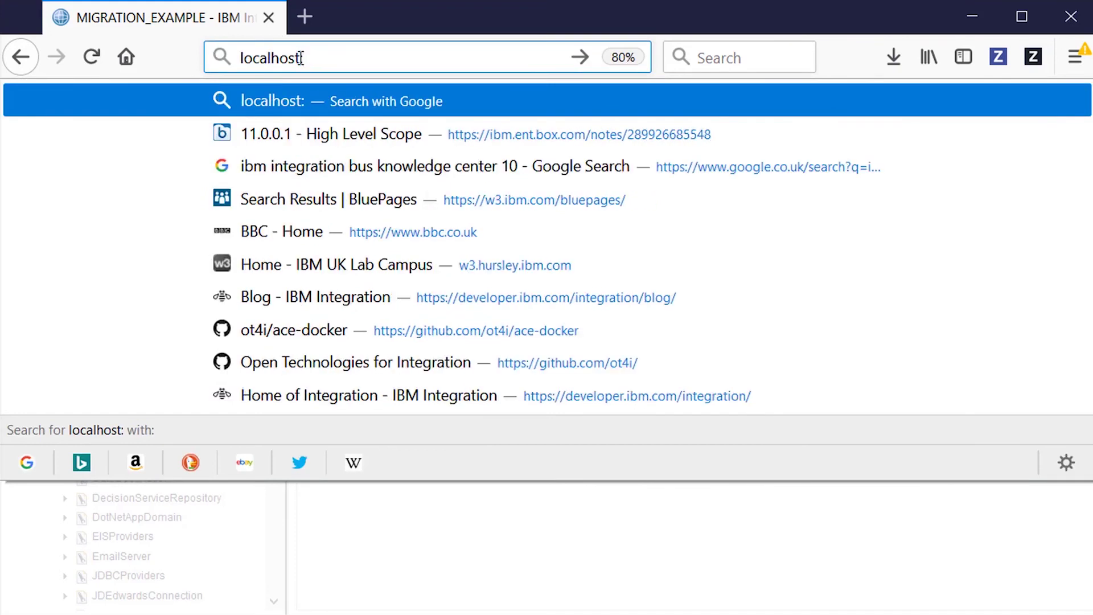
pyautogui.write('4422')
pyautogui.press('Return')
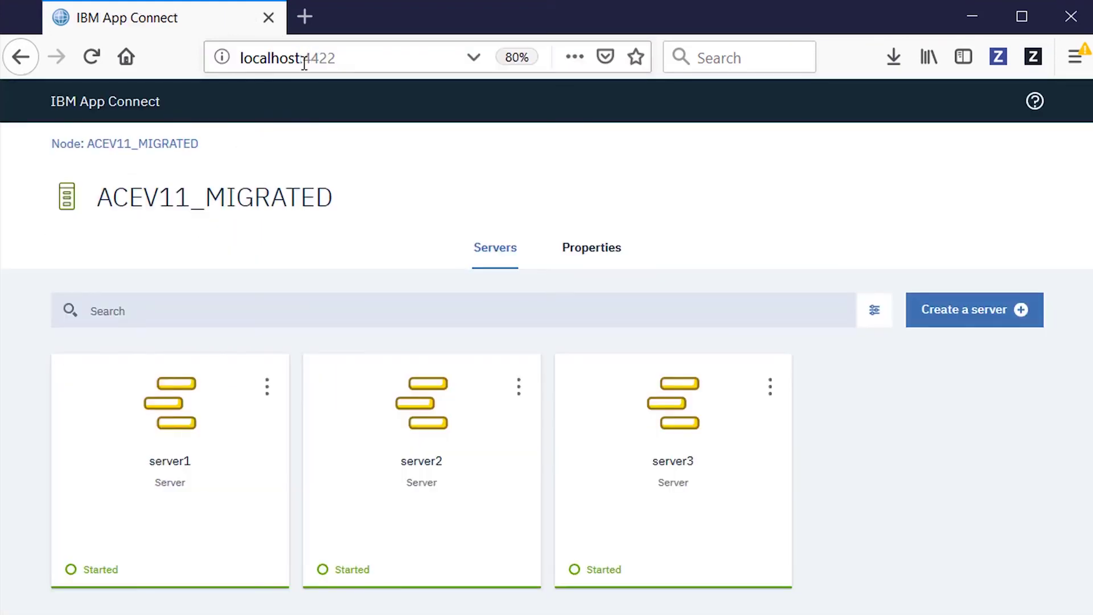
pyautogui.click(196, 466)
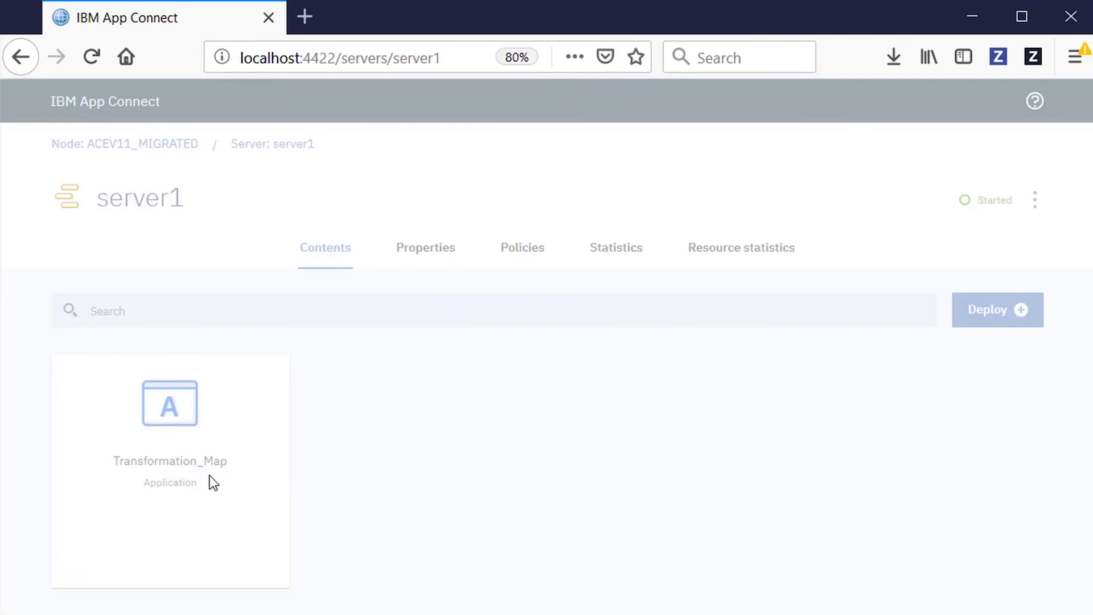
pyautogui.click(240, 523)
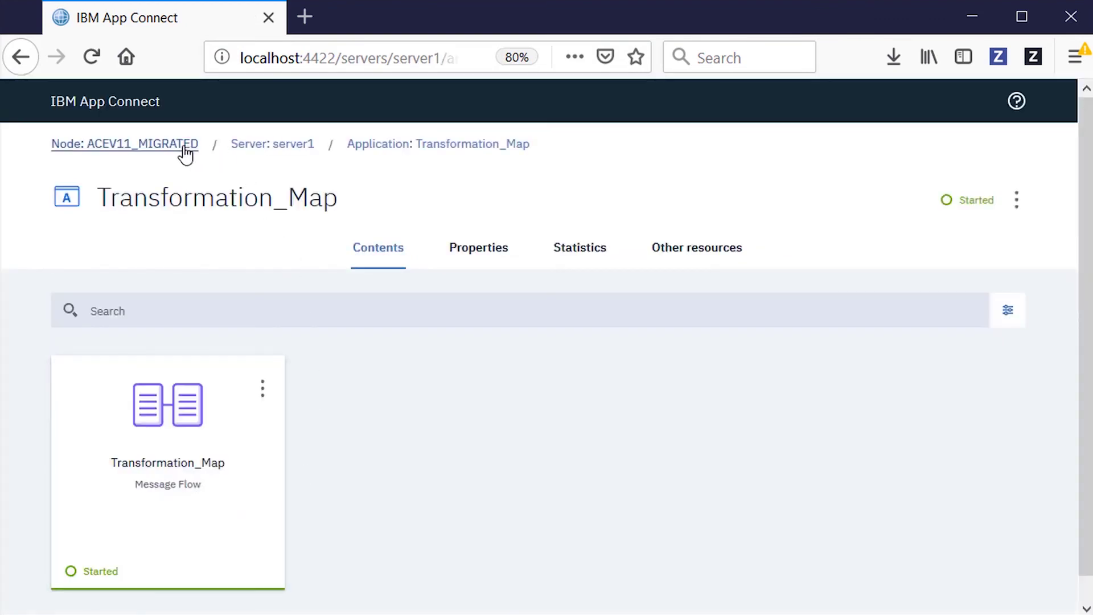
pyautogui.click(184, 144)
pyautogui.click(376, 460)
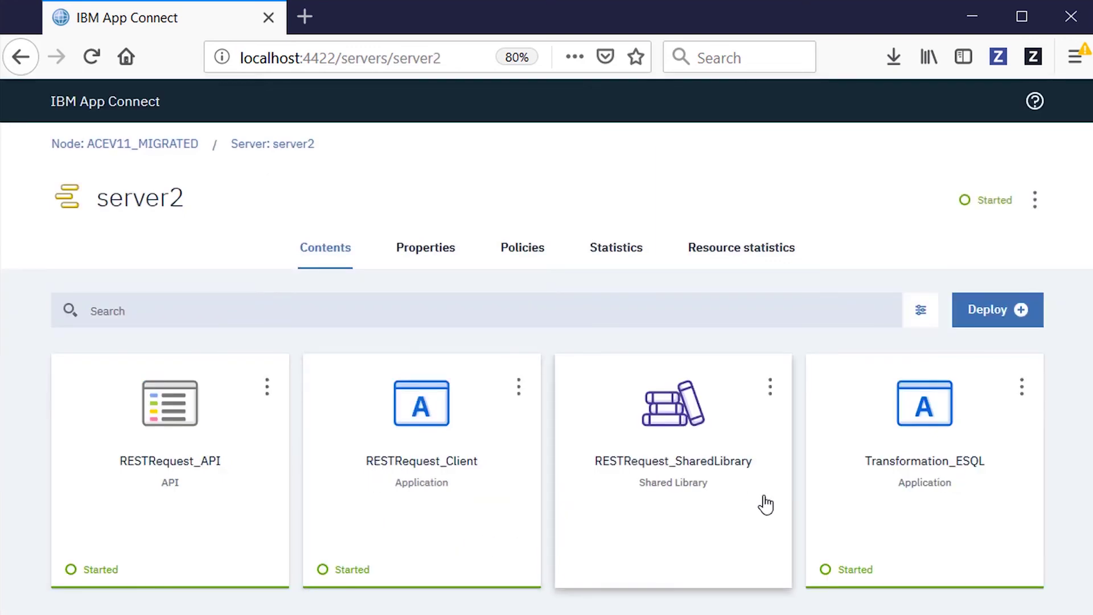
pyautogui.click(508, 252)
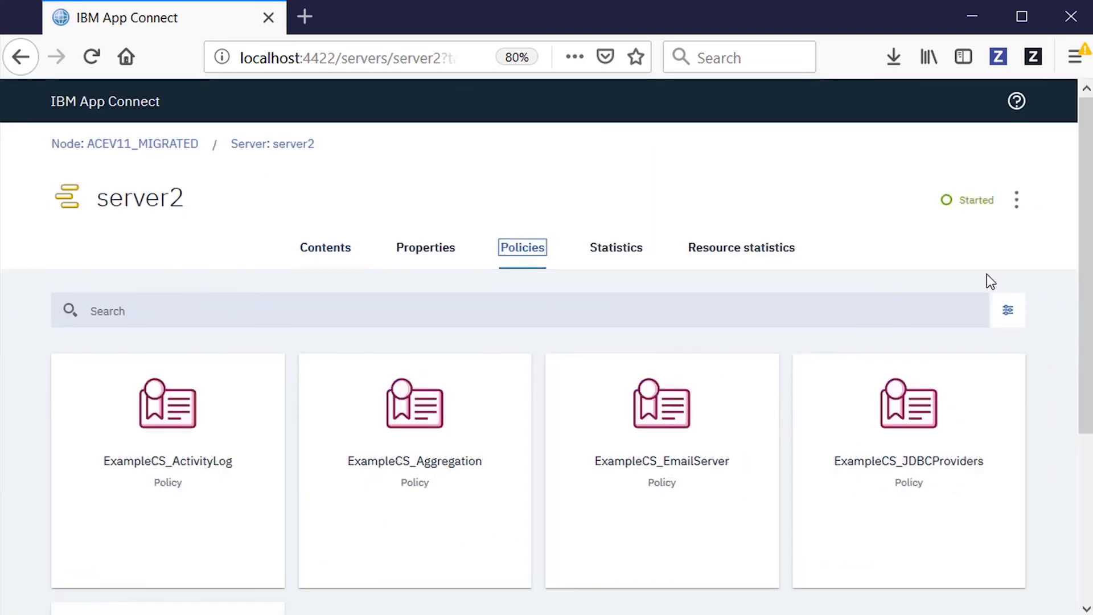
pyautogui.moveTo(1087, 277); pyautogui.dragTo(1087, 359)
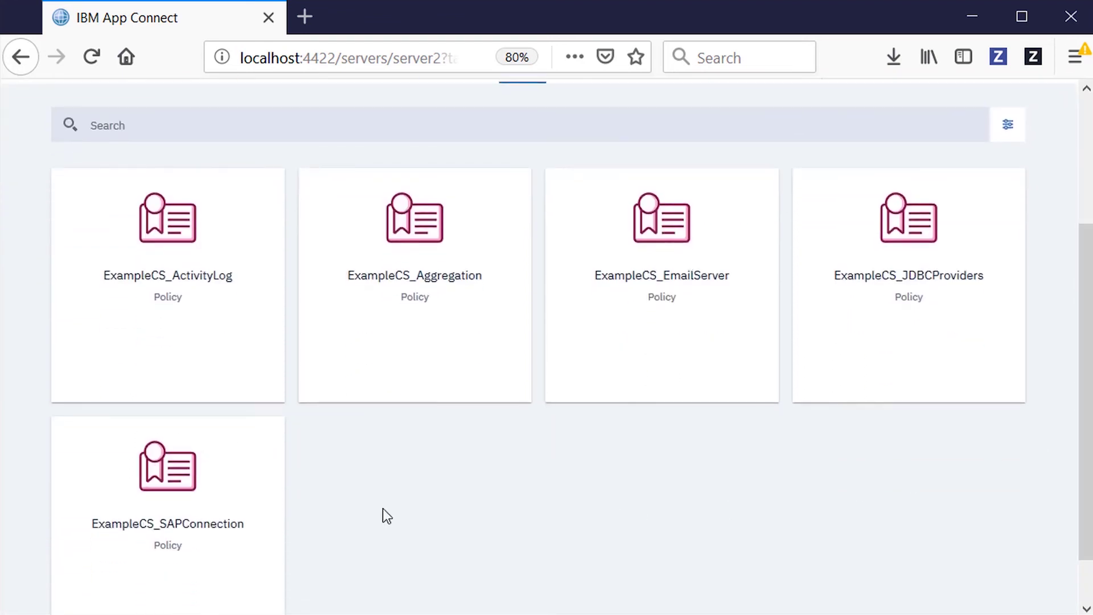
# Check ExampleCS_SAPConnection's gateway host BenGWHost.hursley.ibm.com, then return to the ACEV11_MIGRATED overview.
pyautogui.click(233, 505)
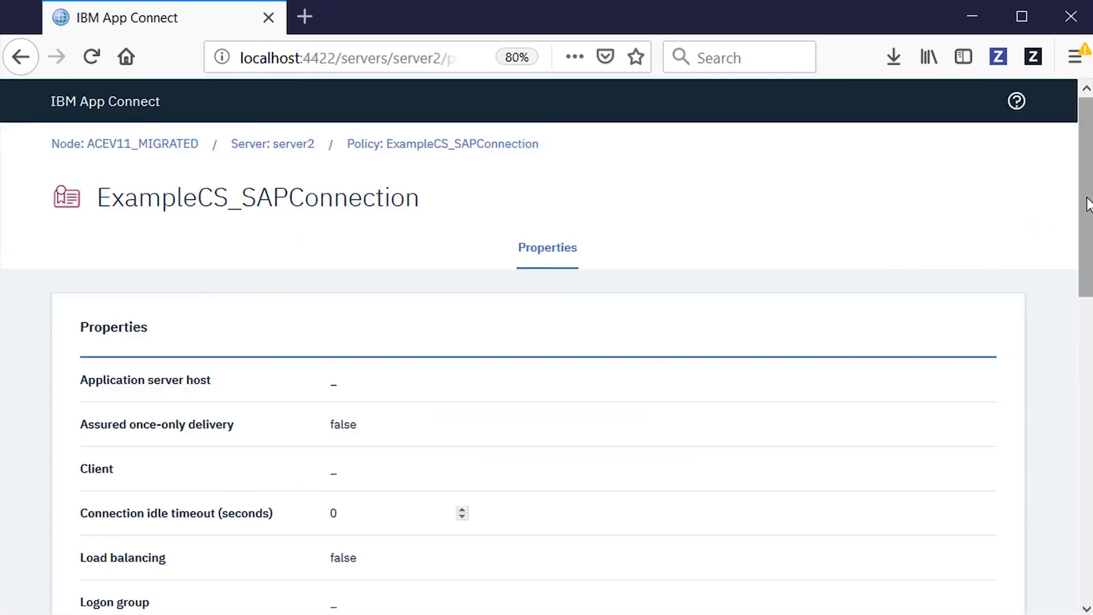
pyautogui.moveTo(1087, 205); pyautogui.dragTo(1088, 478)
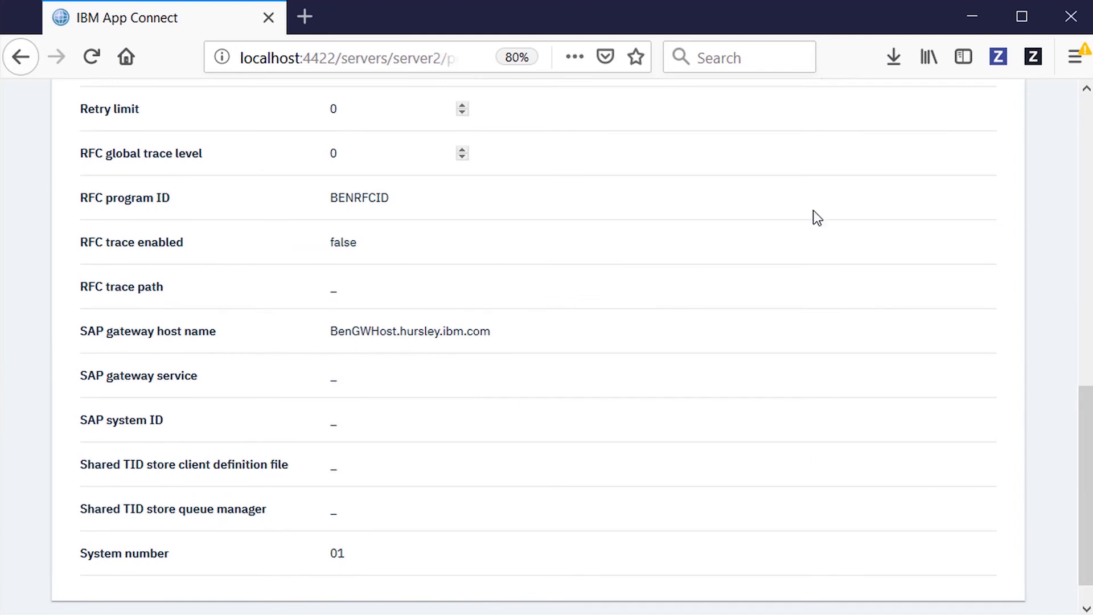
pyautogui.click(1086, 88)
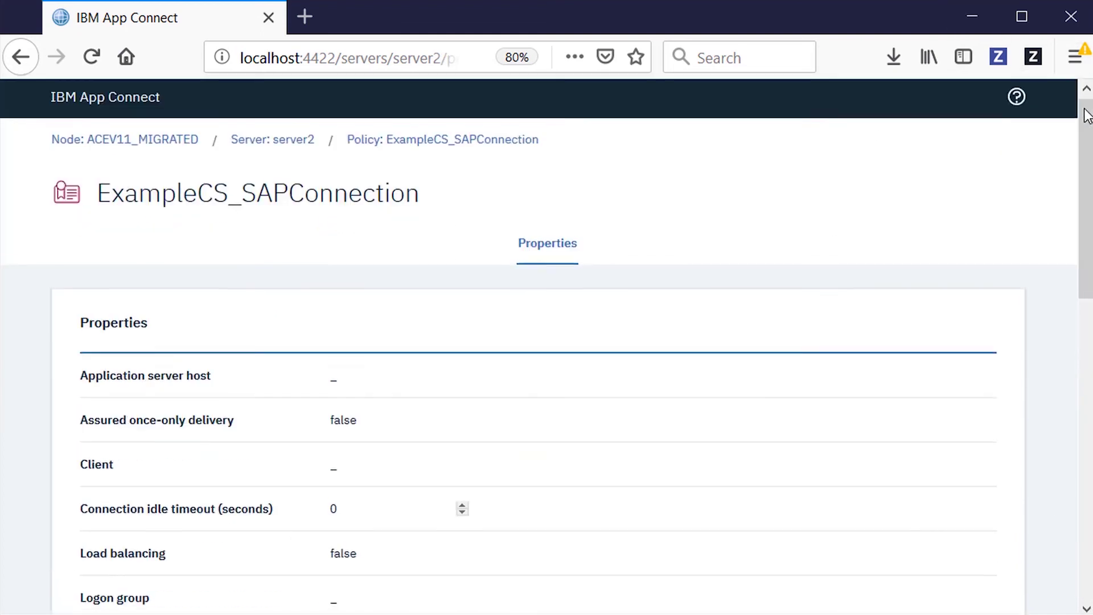
pyautogui.click(141, 143)
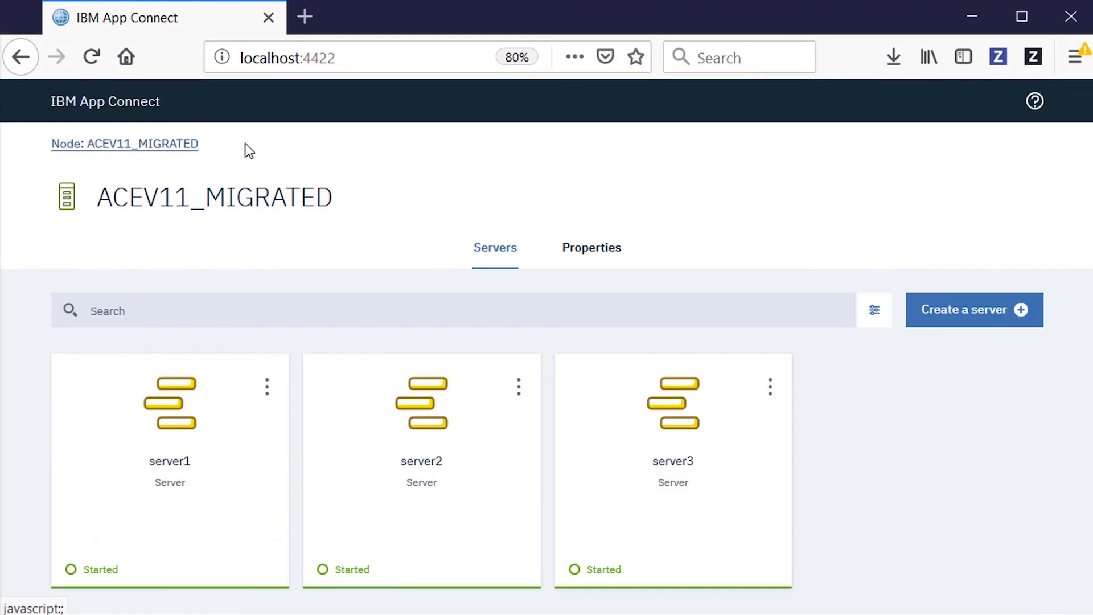